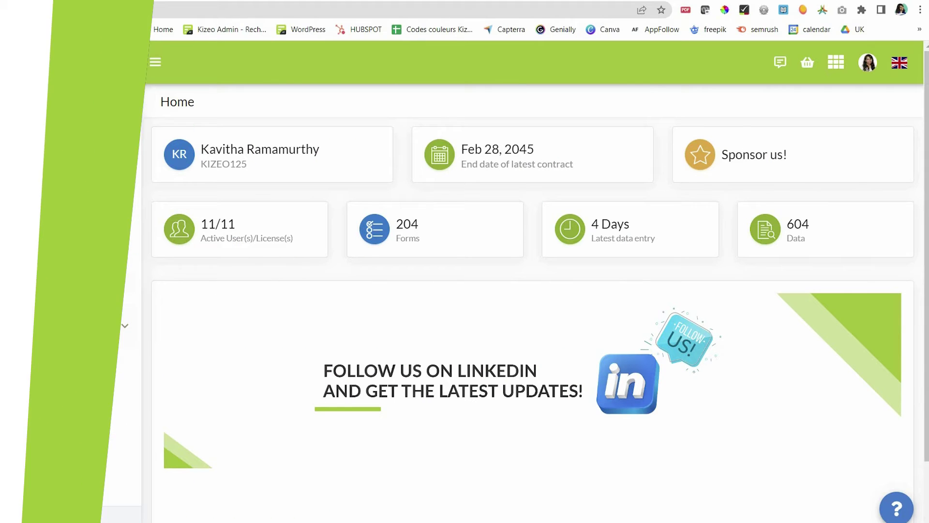
Step: Create a new form named "Photo watermark" and add a Photo field to it
click(61, 141)
click(62, 171)
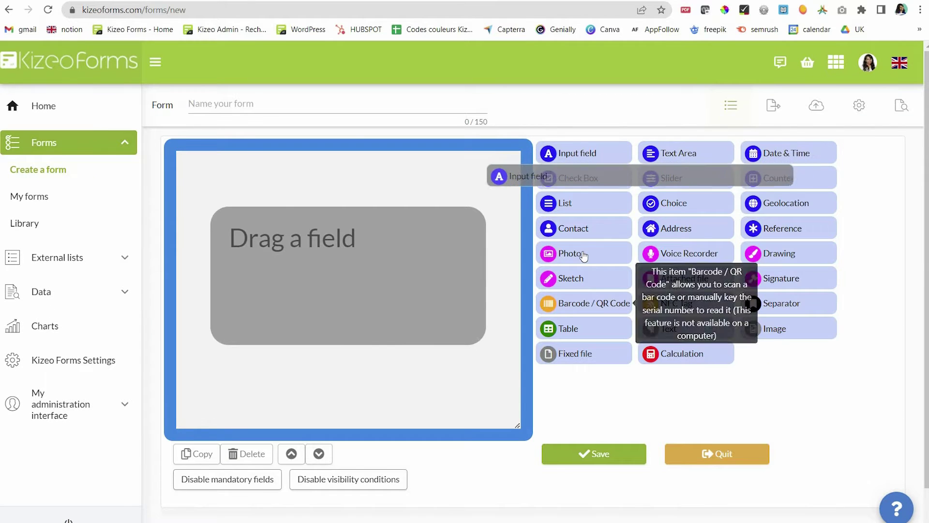
click(584, 255)
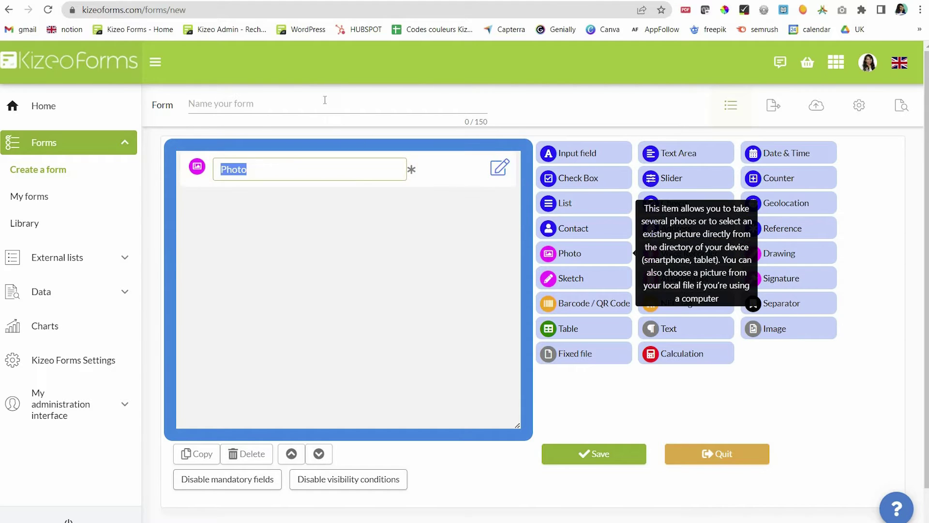
click(325, 100)
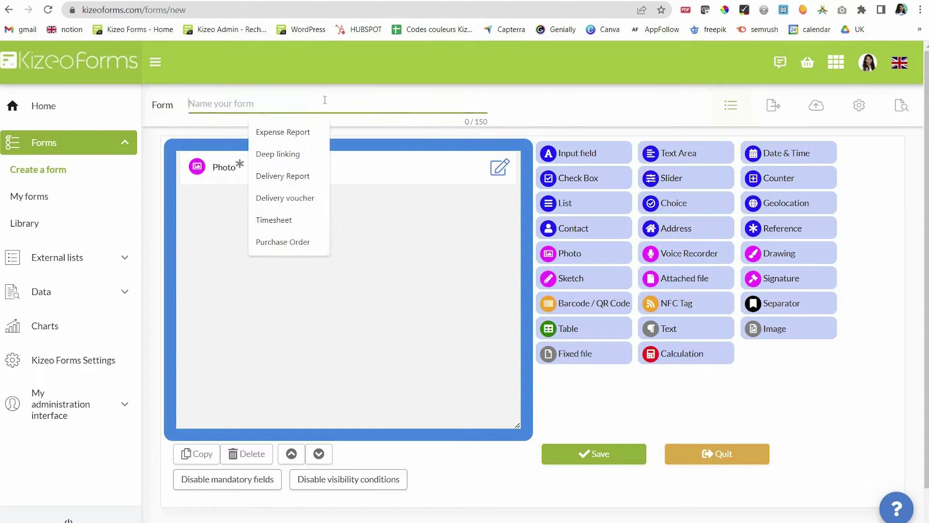
text(Photo )
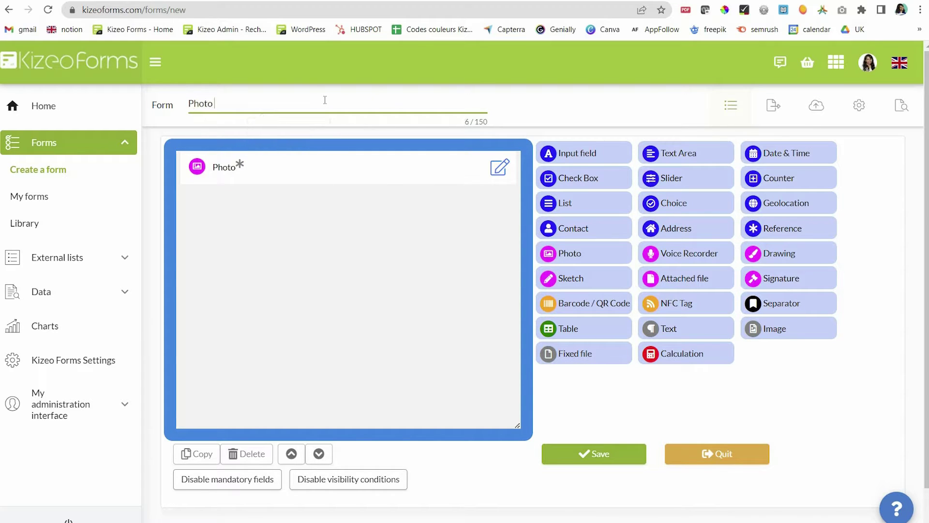
text(watermark)
Step: Enable displaying the date and time as a watermark in the Photo field's advanced settings, and save the form
click(495, 177)
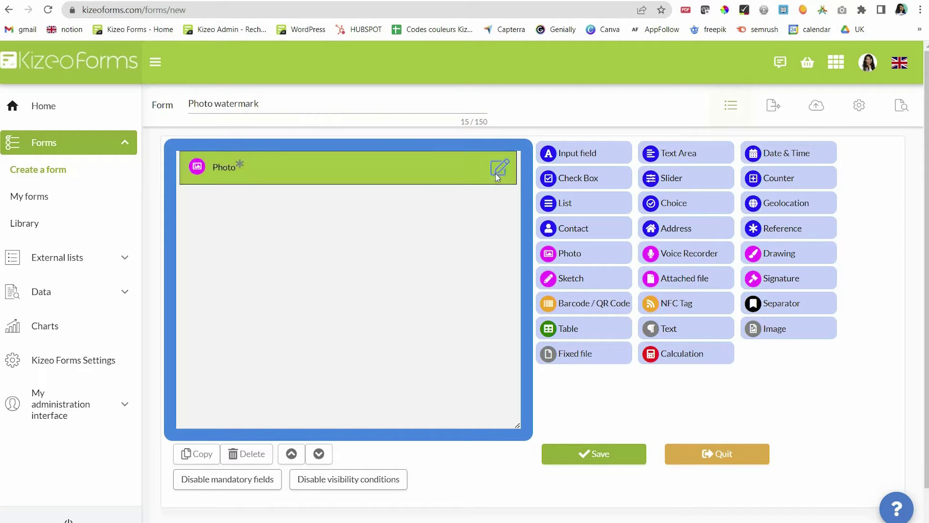
click(497, 169)
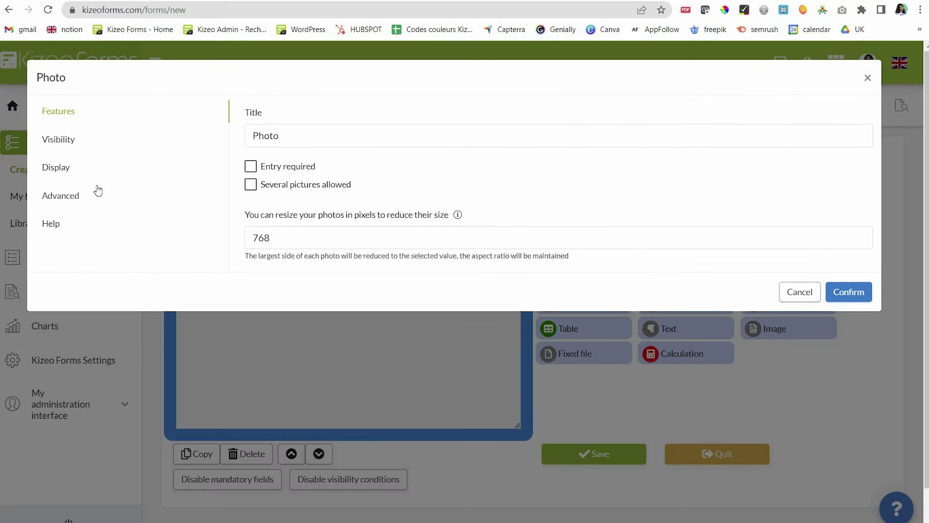
click(89, 148)
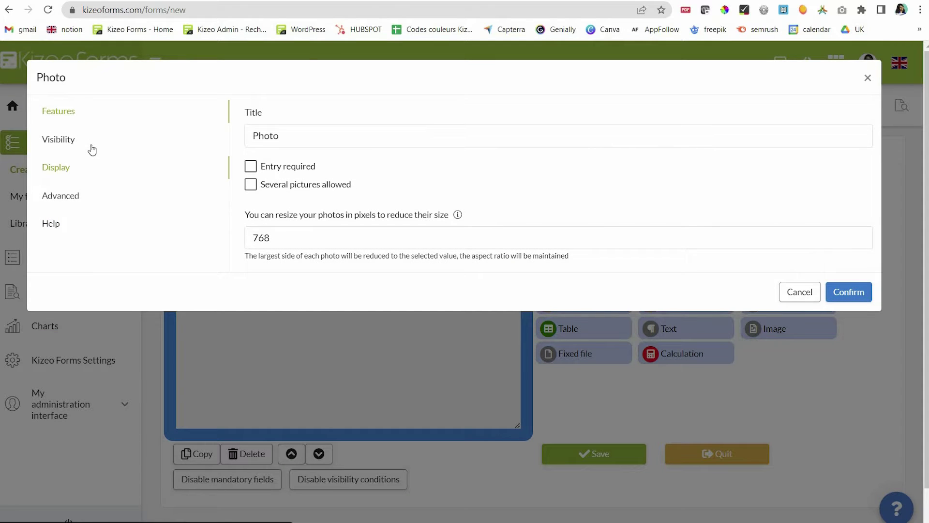
click(73, 168)
click(80, 193)
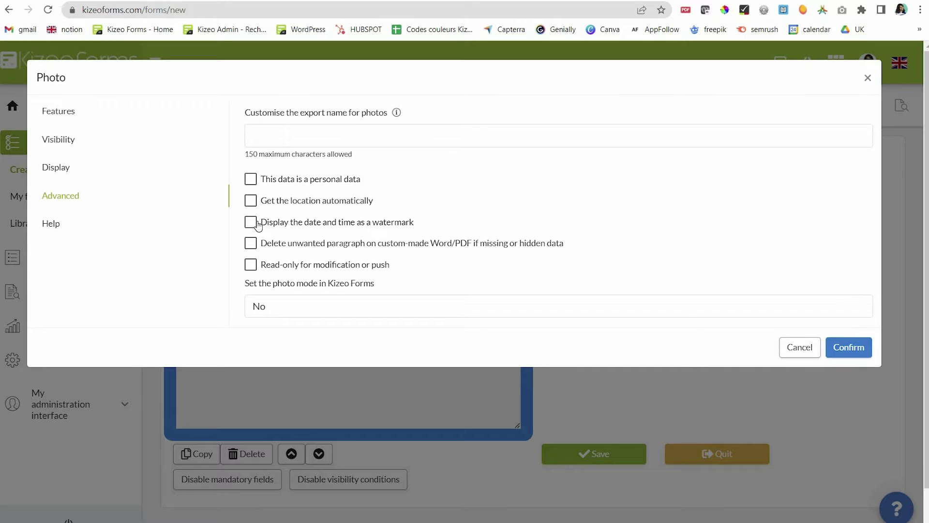
key(space)
click(634, 454)
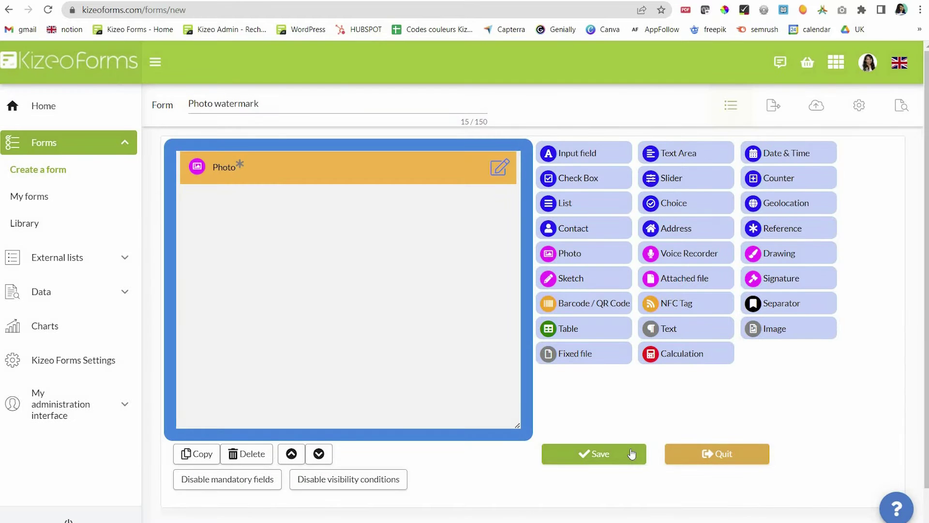
click(631, 450)
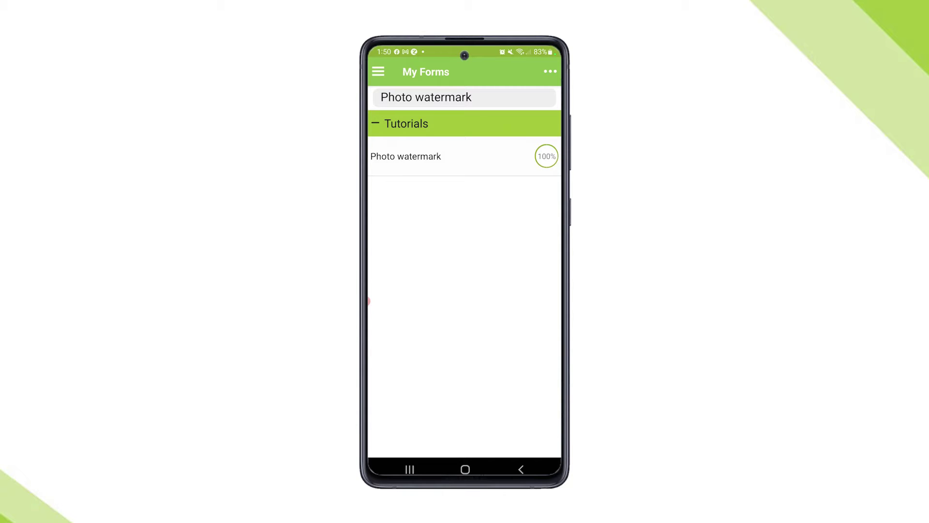
Step: In the Kizeo Forms mobile app, fill out the Photo watermark form from scratch by taking and accepting a photo
click(405, 156)
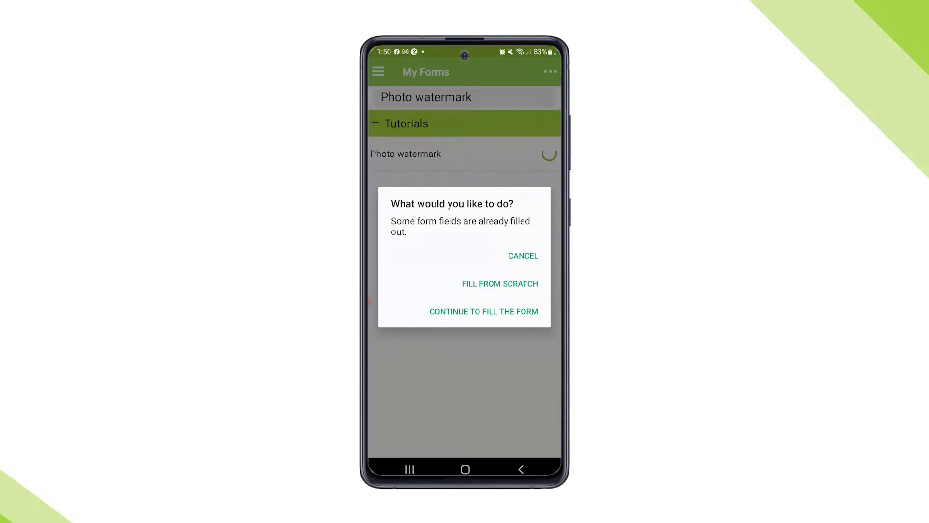
click(500, 283)
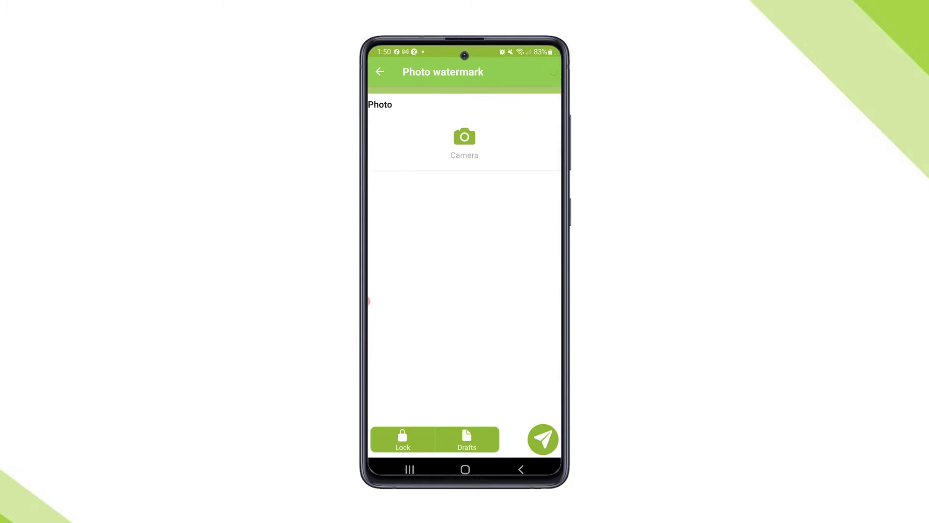
click(465, 140)
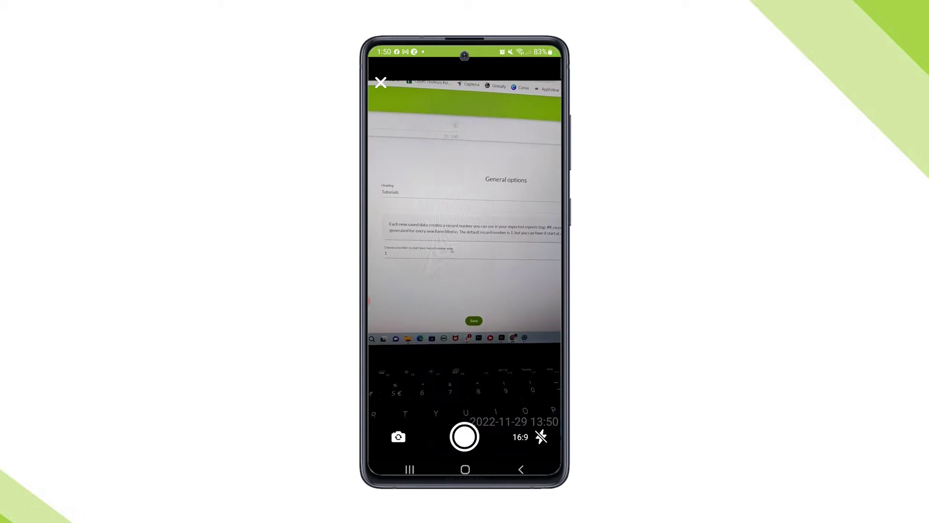
click(464, 436)
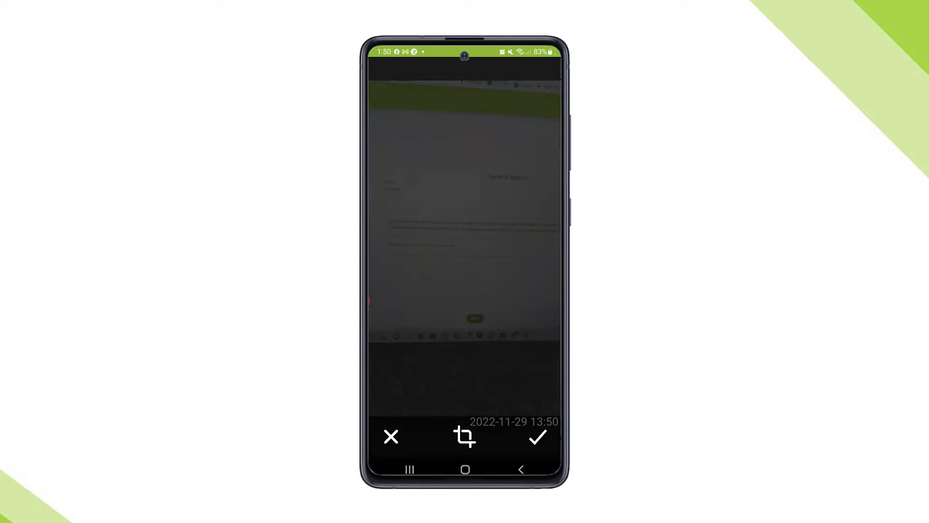
click(538, 437)
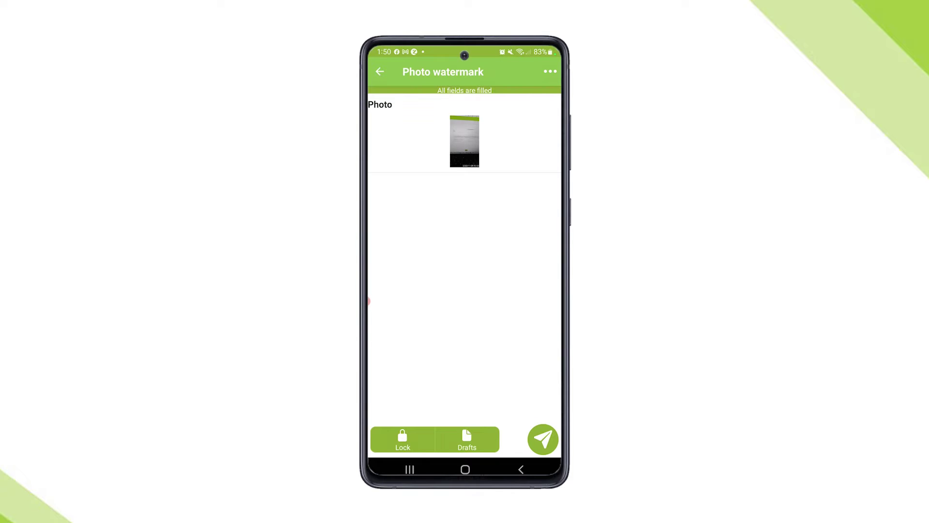
Step: View the captured photo at full size and send the completed Photo watermark form
click(465, 141)
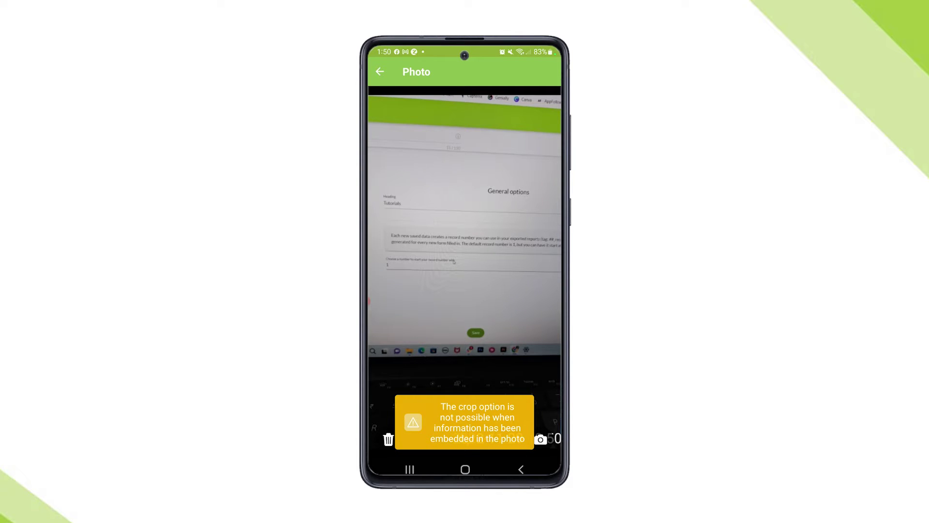
click(380, 72)
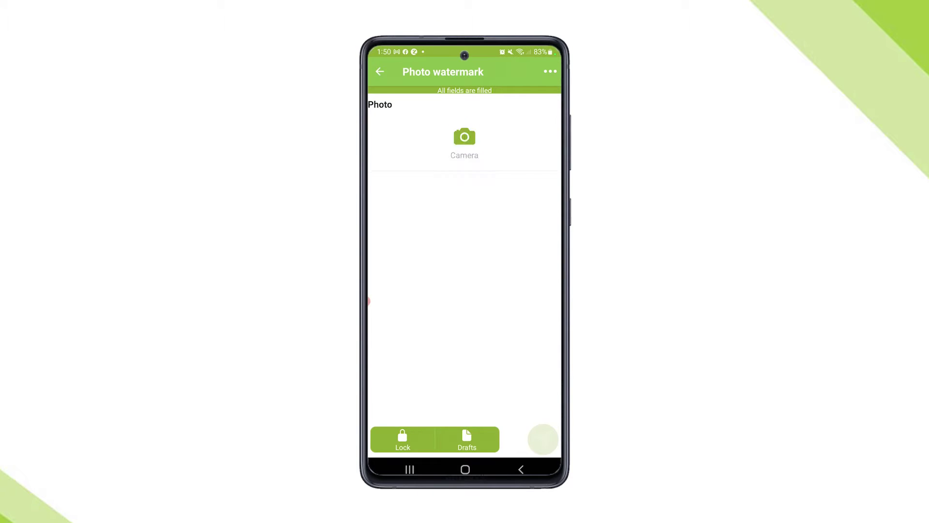
click(544, 440)
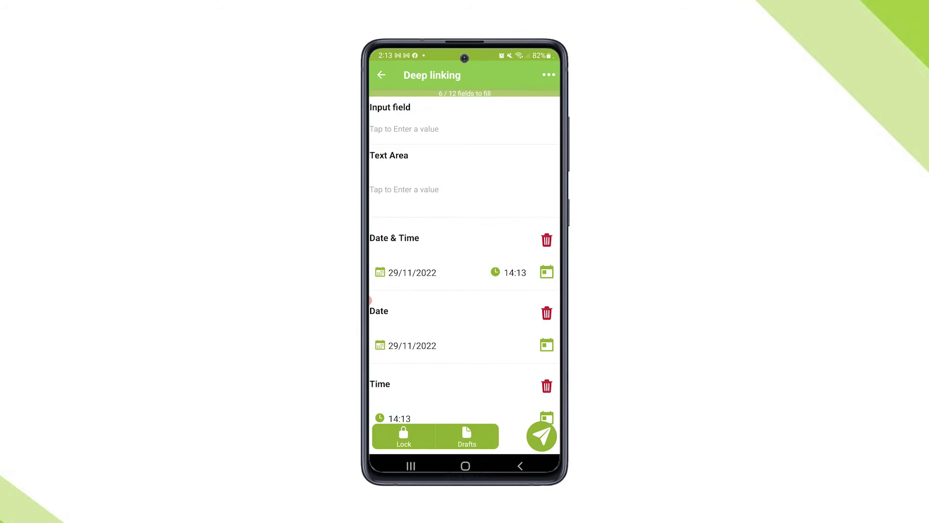
Step: Open the Geolocation field's coordinates in the Deep linking form on the map and go back
scroll(464, 262, down, 10)
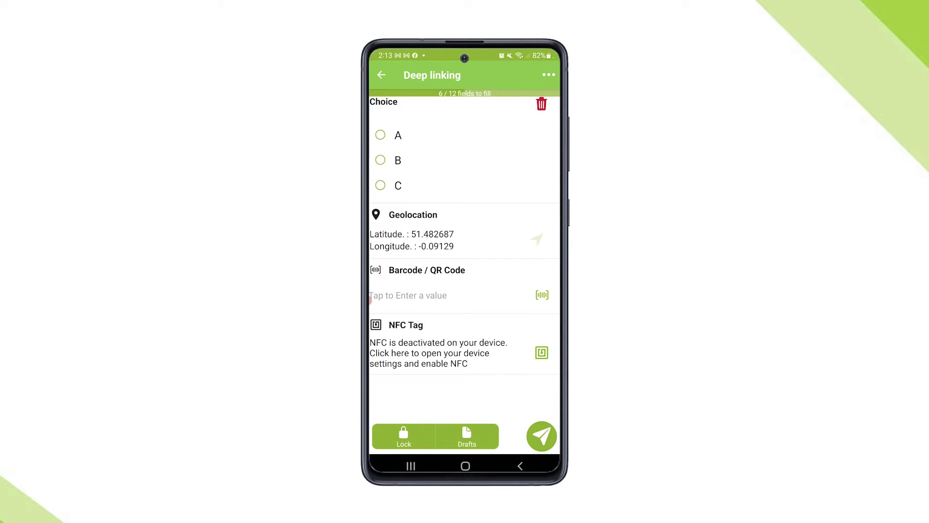
click(370, 300)
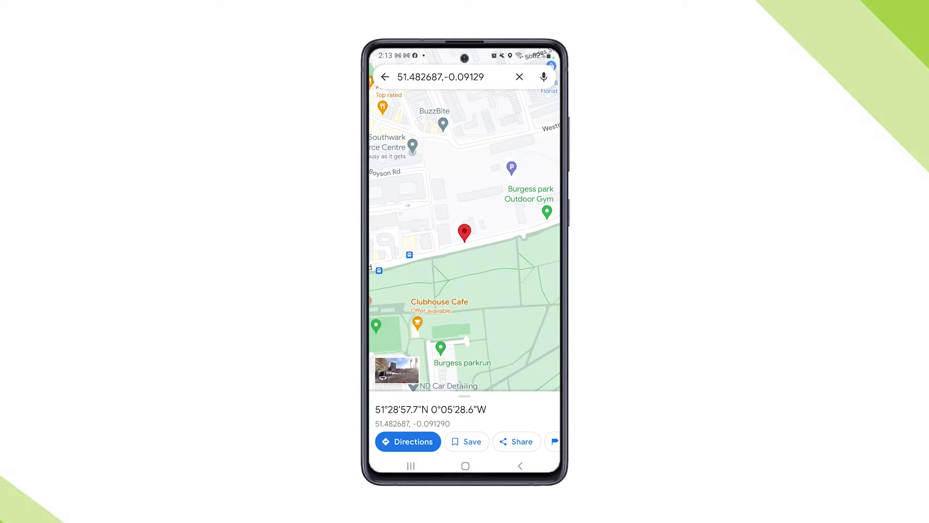
click(520, 466)
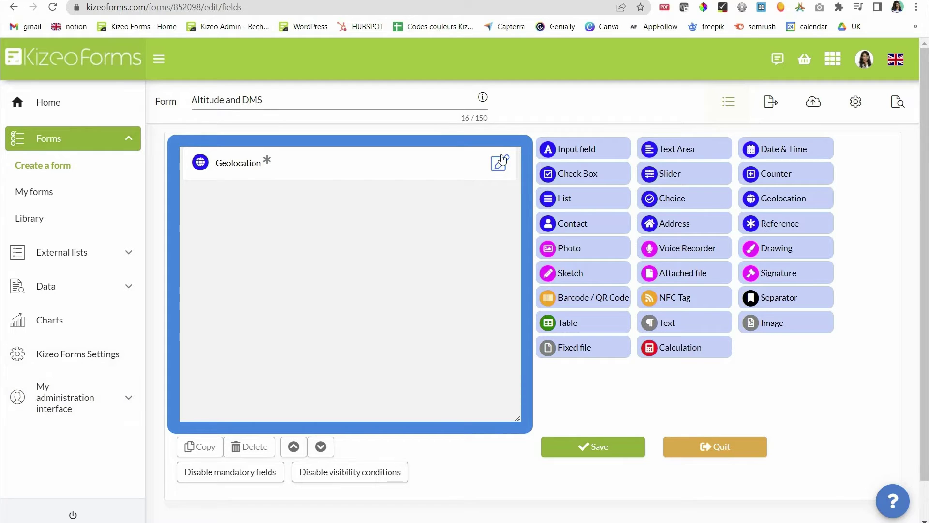
Step: Review the Geolocation field's item tags in its help section and save the Altitude and DMS web form
click(502, 165)
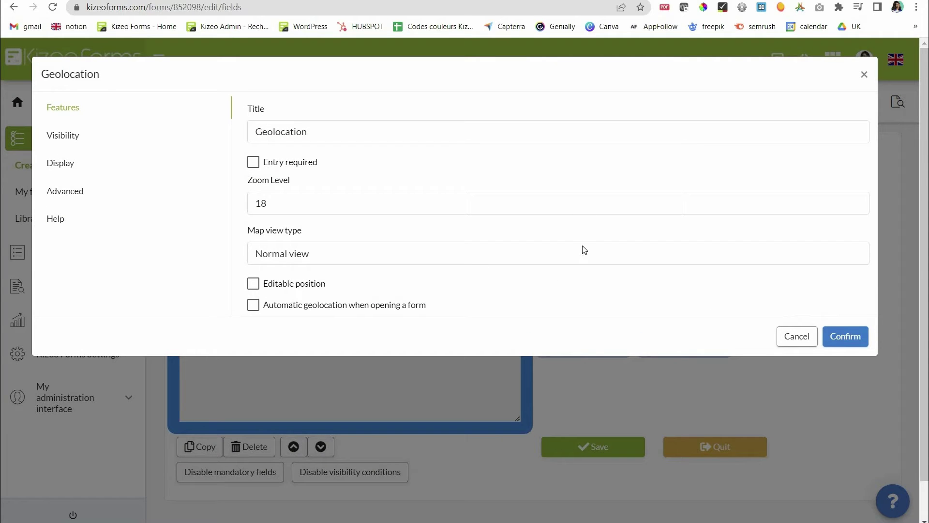
click(55, 219)
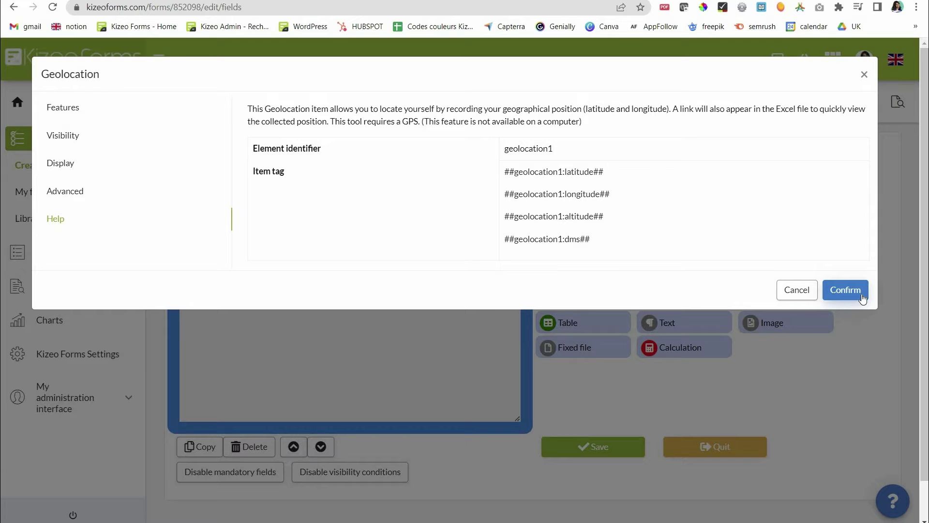
click(615, 446)
click(615, 446)
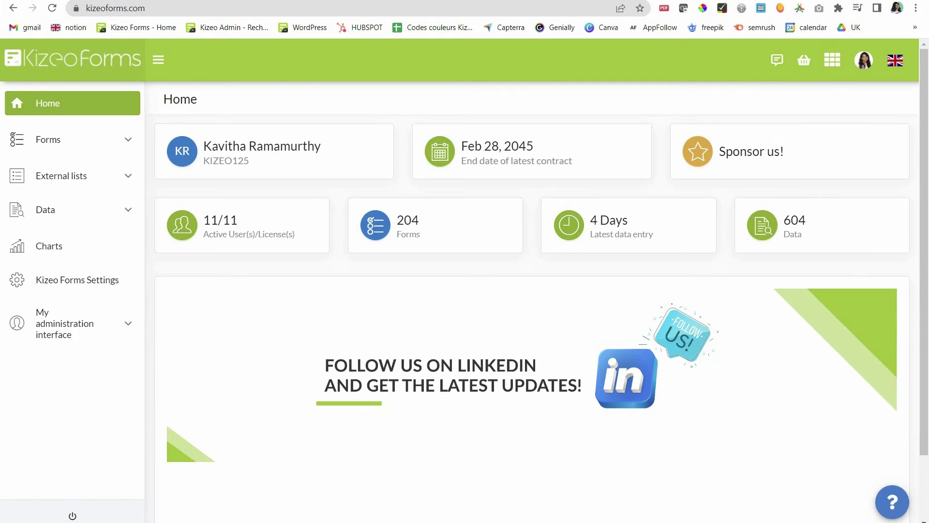
Step: Open the data history of the Altitude and DMS form and examine the geolocation columns
click(54, 213)
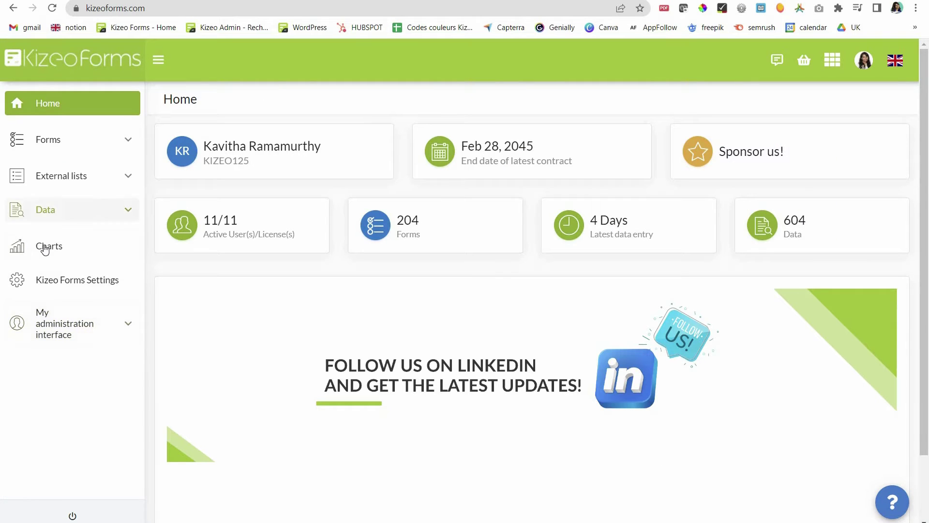
click(45, 248)
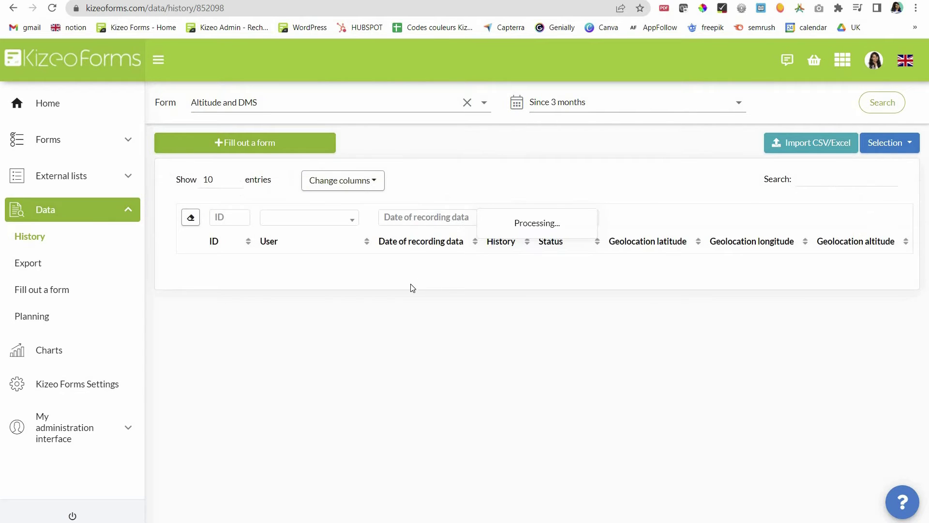
drag(662, 283, 853, 321)
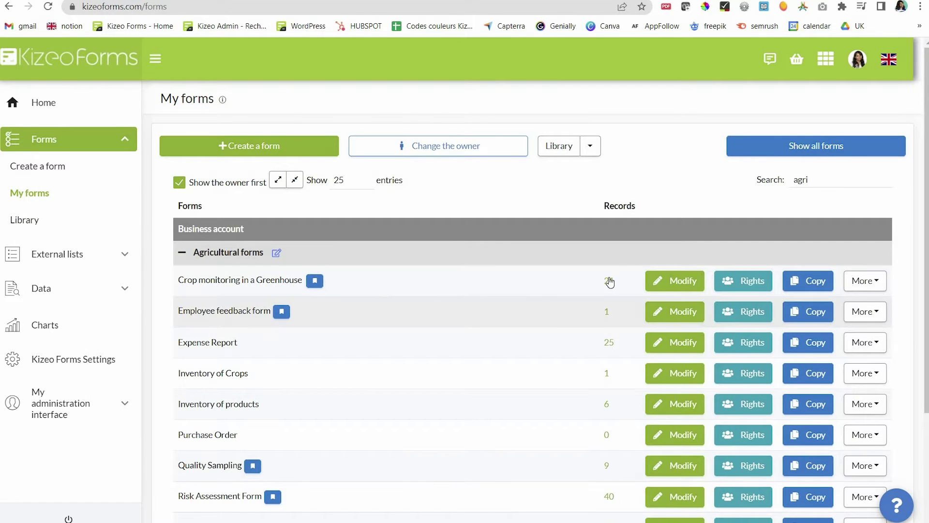
Step: Try to change the heading of the Crop monitoring in a Greenhouse form to UTILE
scroll(610, 281, down, 2)
click(860, 212)
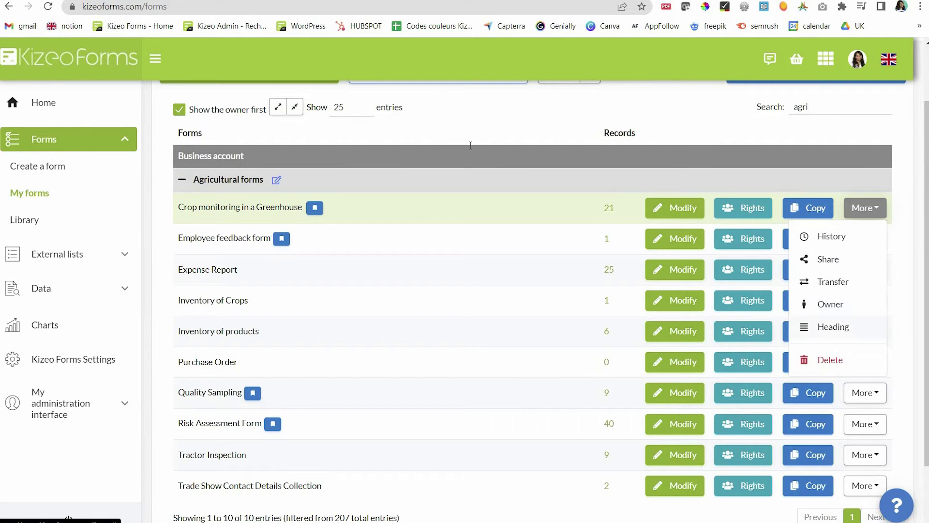
click(832, 326)
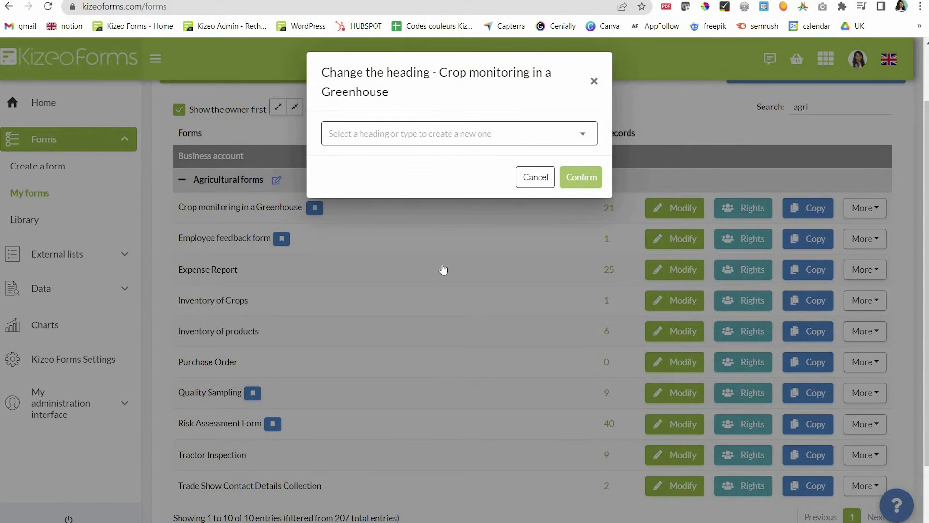
scroll(443, 270, down, 10)
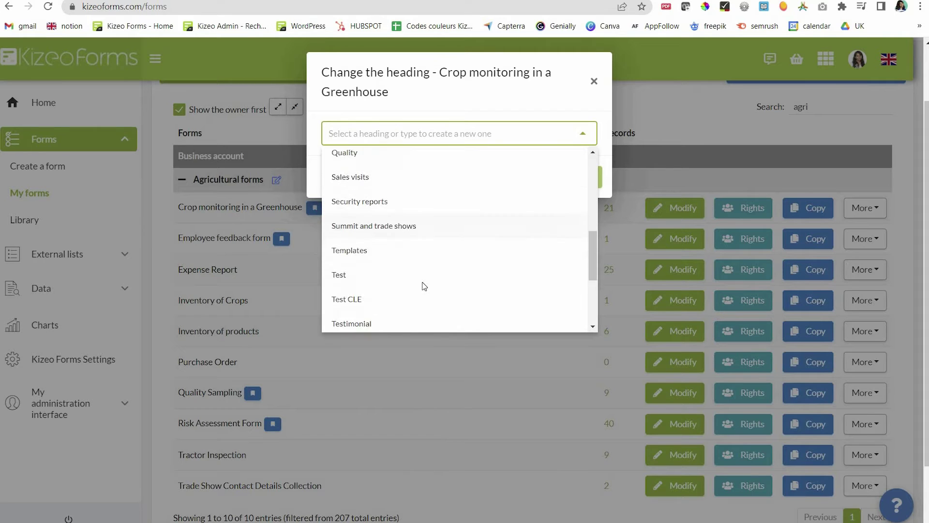
click(424, 275)
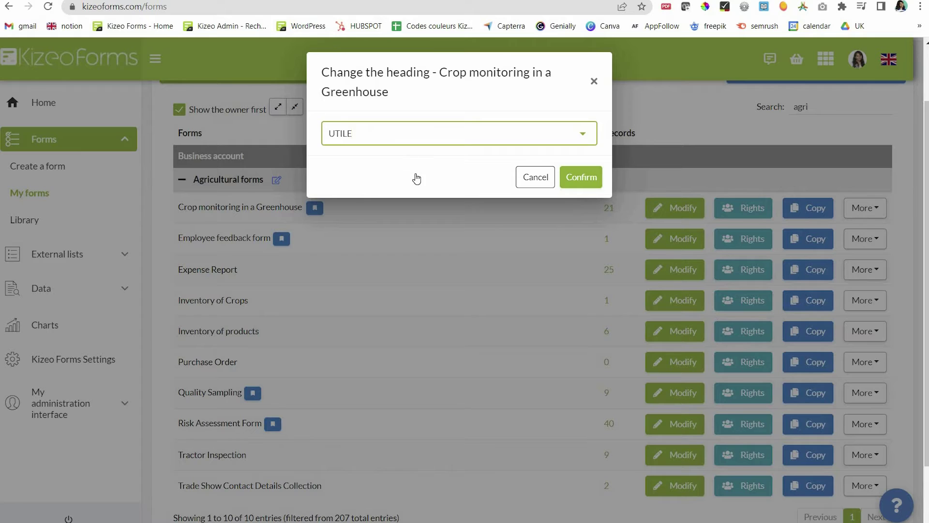
scroll(402, 189, up, 10)
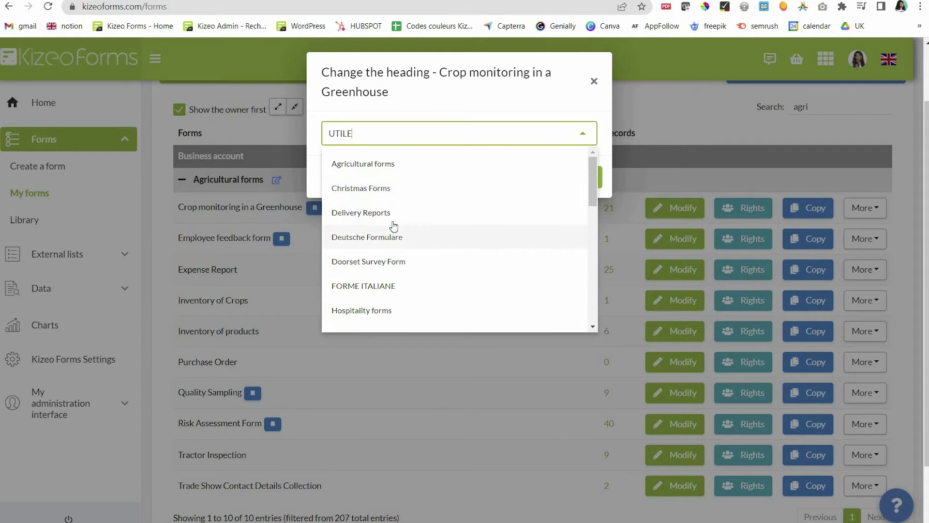
scroll(535, 177, down, 2)
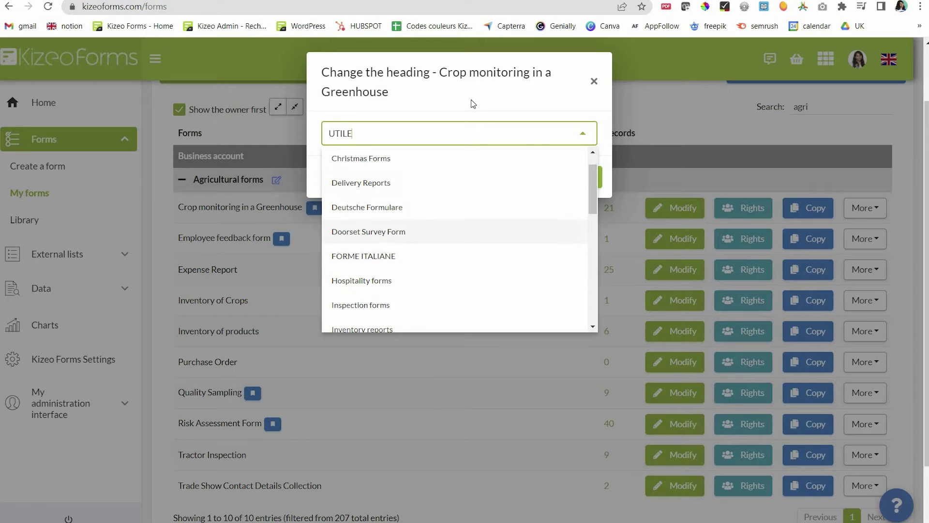
key(Escape)
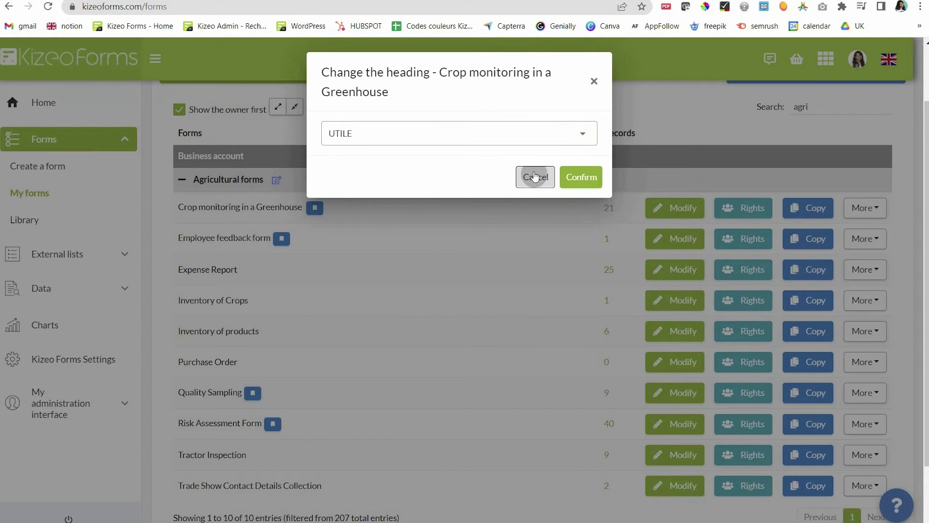
click(535, 177)
scroll(727, 230, down, 1)
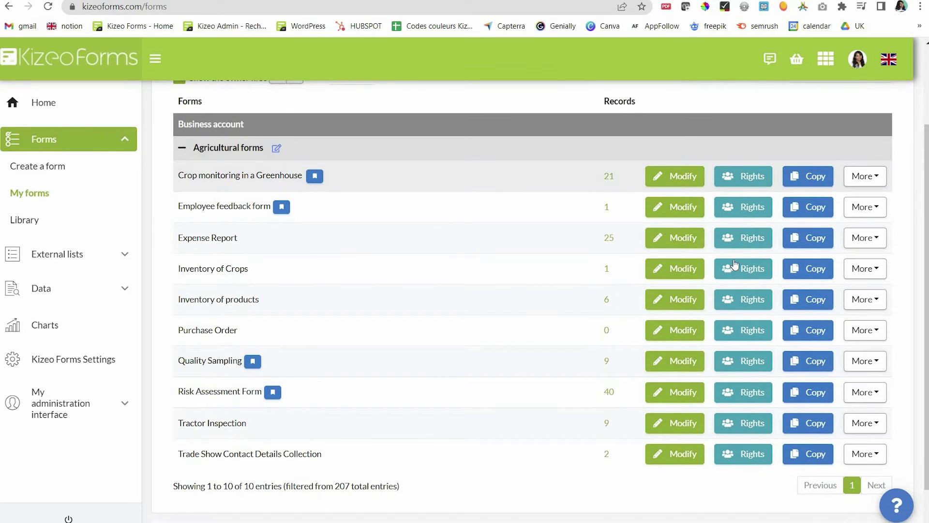
Step: Change the heading of the Employee feedback form to a new heading called Employee feedback form
click(858, 208)
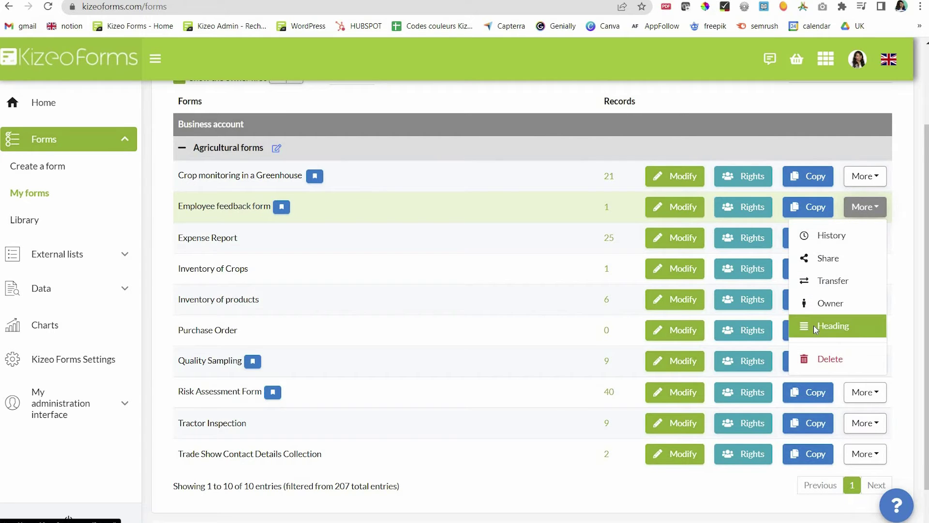
click(815, 327)
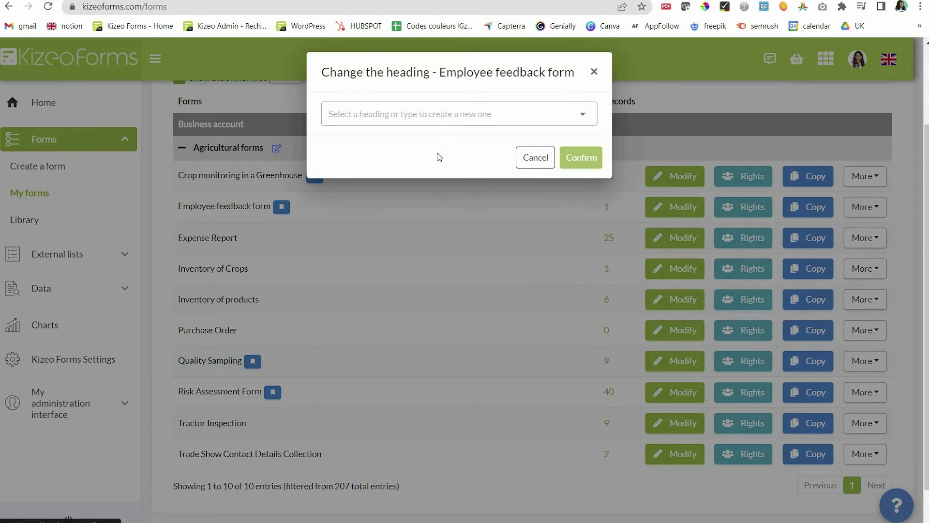
click(429, 118)
text(Em)
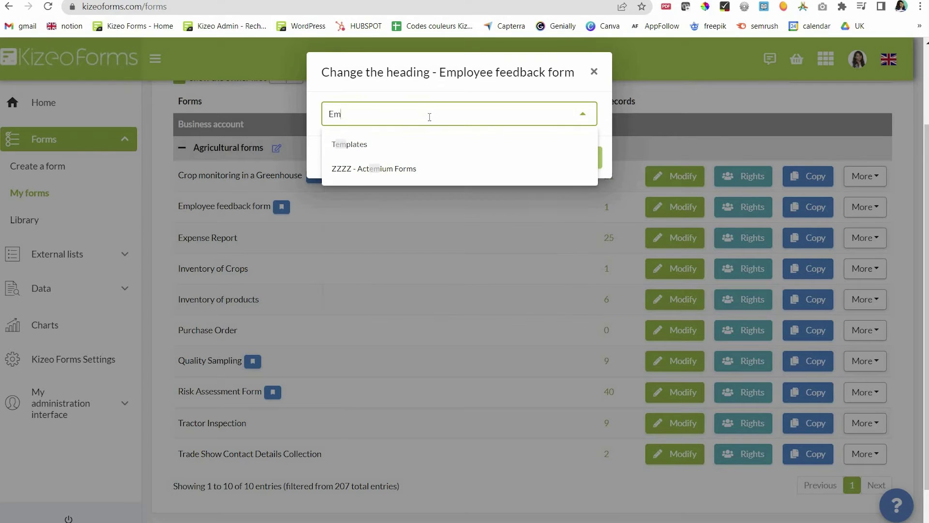
text(ployee fe)
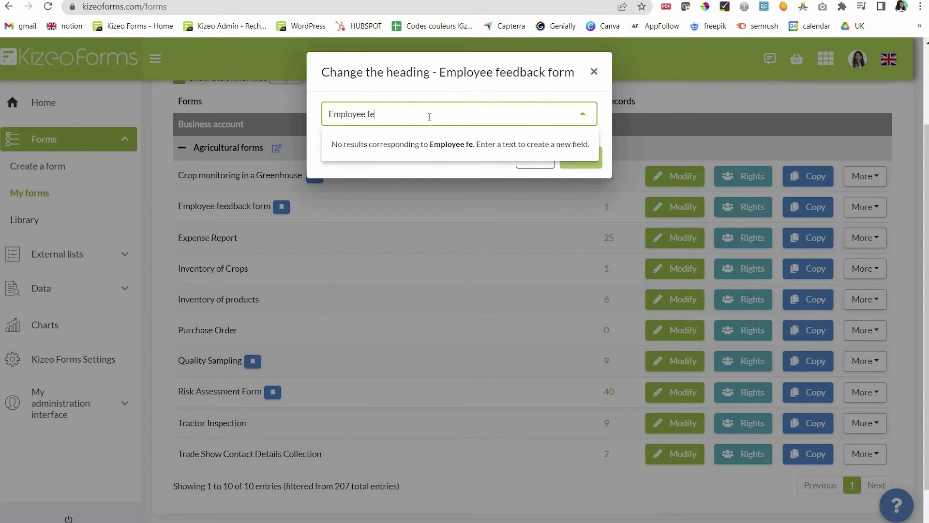
text(edback form)
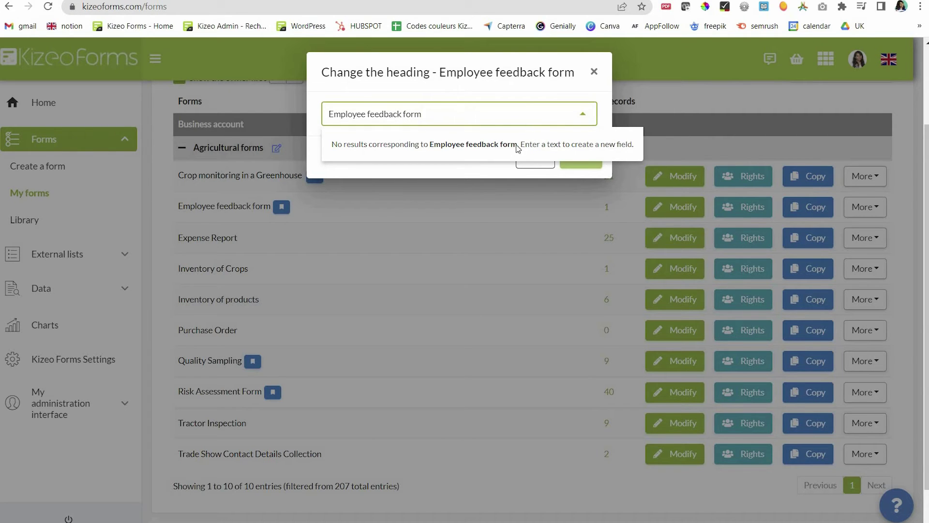
click(570, 157)
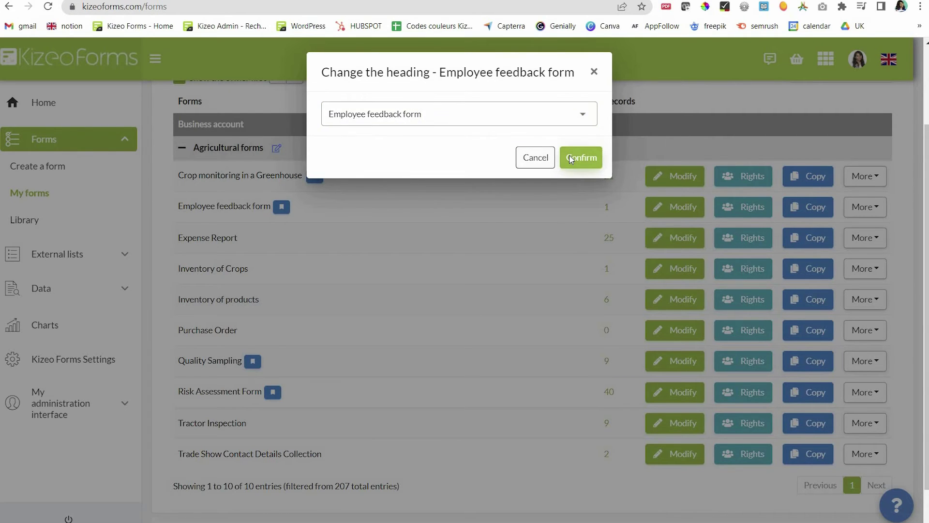
click(569, 157)
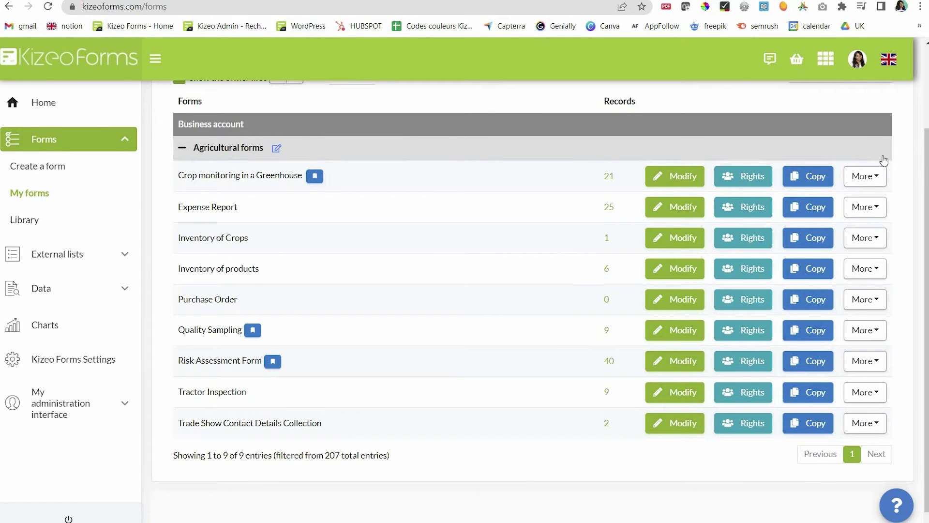
Step: Replace the search term in the forms list with employee to find the employee forms
scroll(722, 167, up, 2)
click(803, 180)
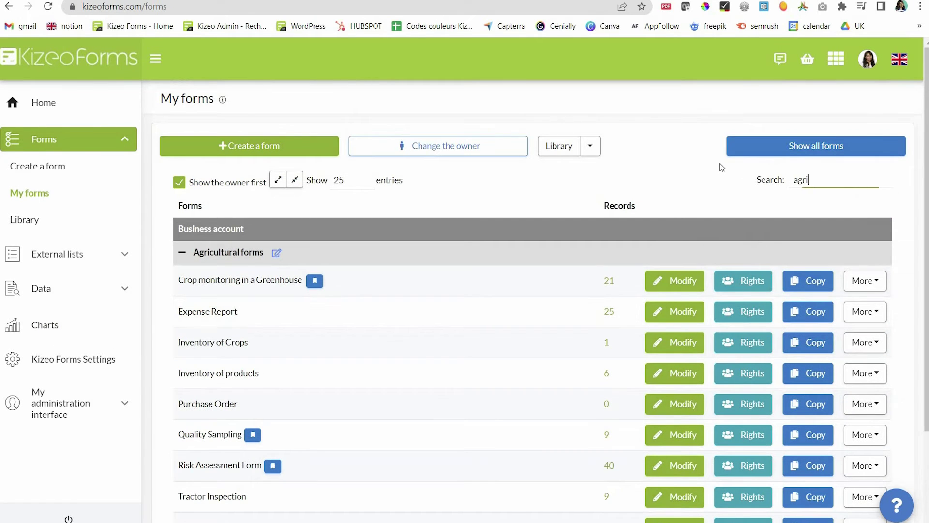
double_click(801, 180)
text(employee)
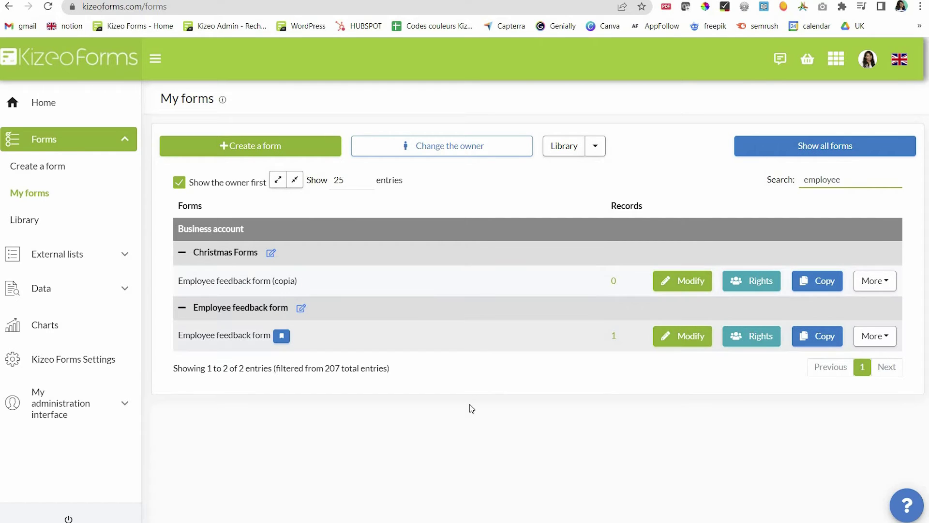
Step: Rename the Employee feedback form heading to Agricultural forms and clear the forms list search
click(301, 308)
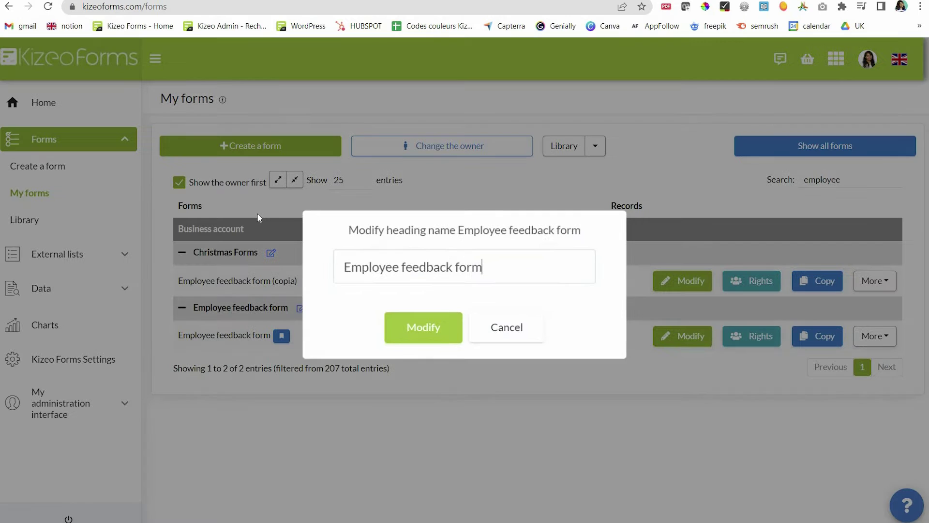
key(ctrl+a)
text(A)
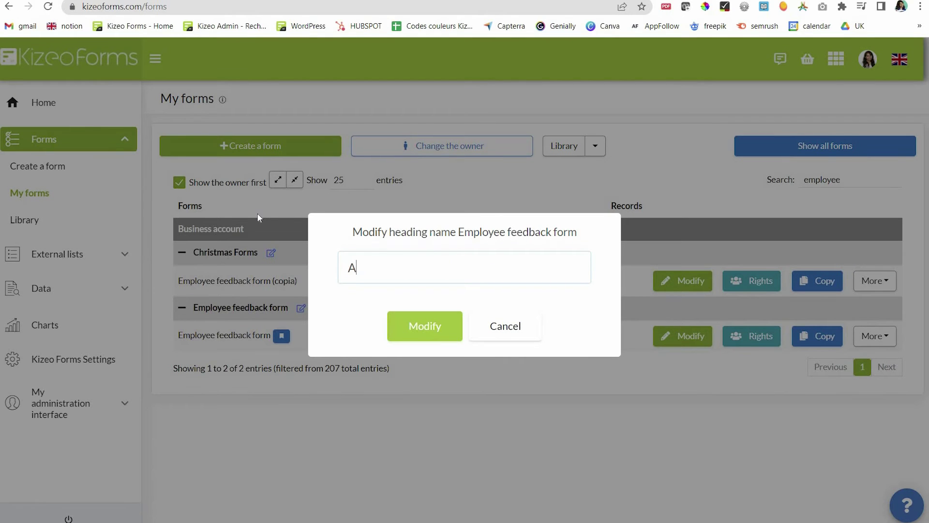
text(gricultural forms)
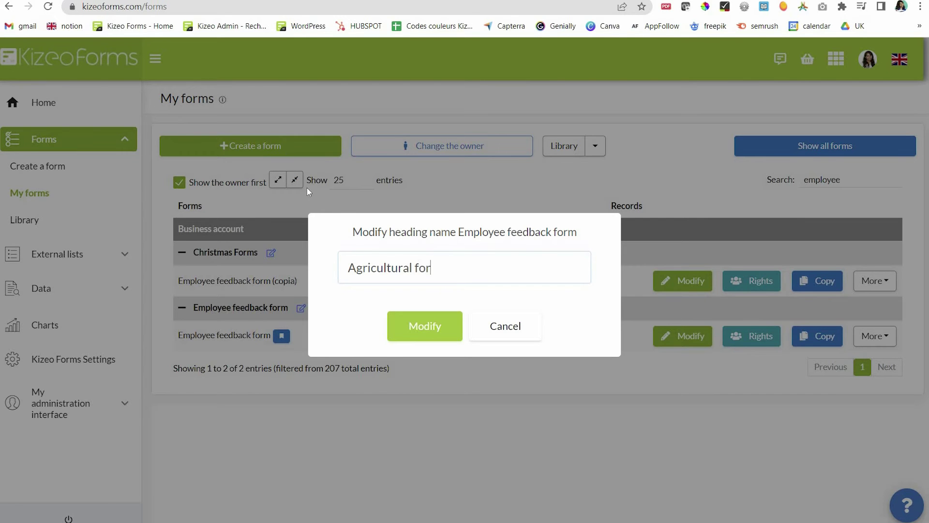
click(436, 329)
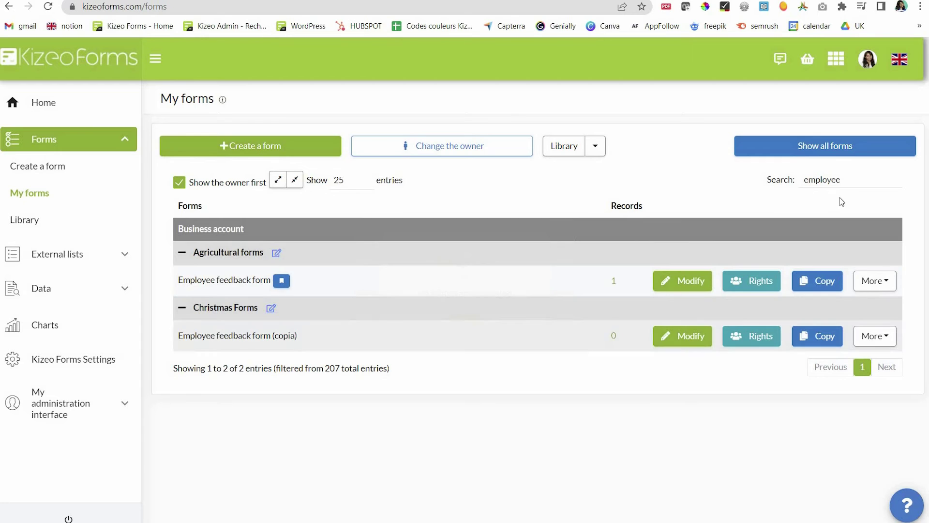
key(ctrl+a)
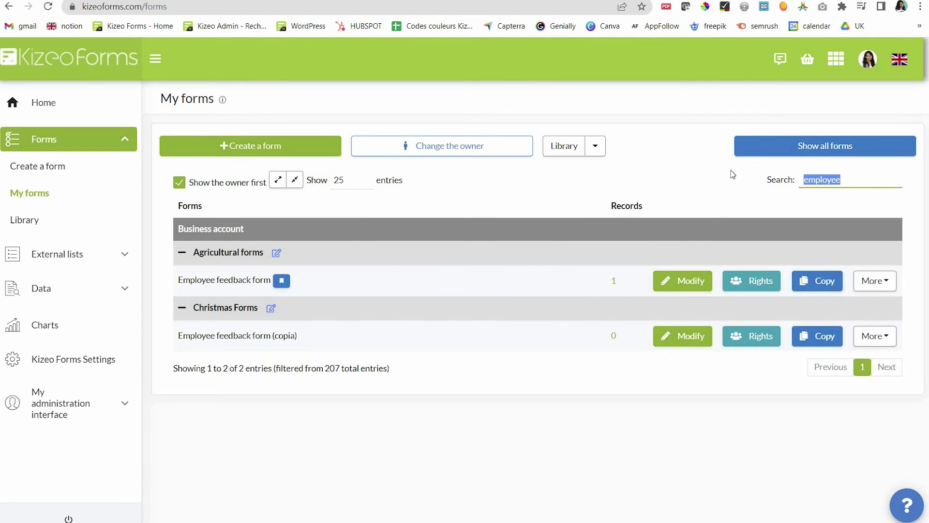
key(BackSpace)
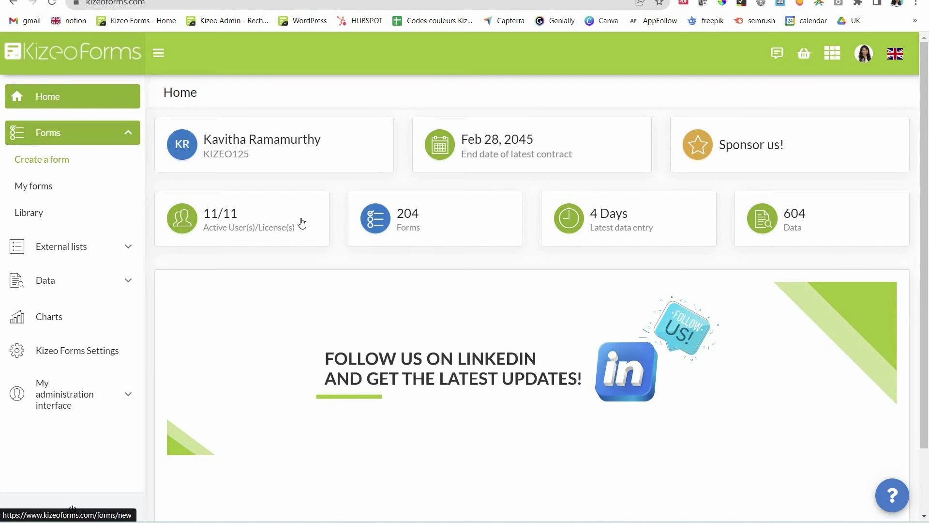
Step: Start creating a new form and name it Square root
click(38, 166)
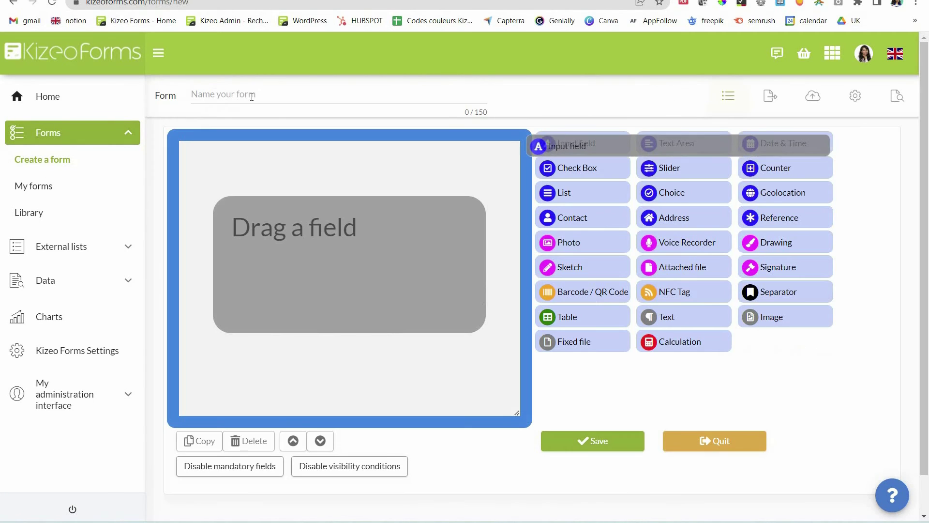
click(252, 97)
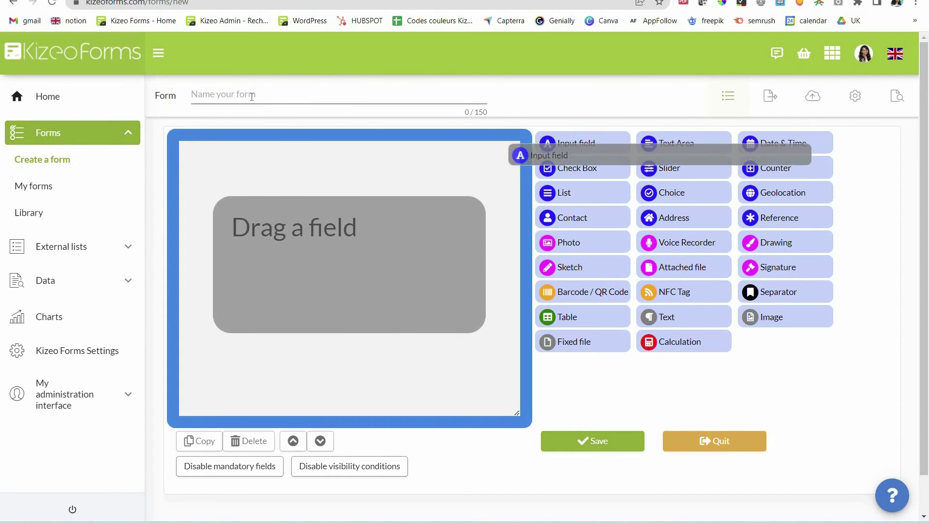
text(Sq)
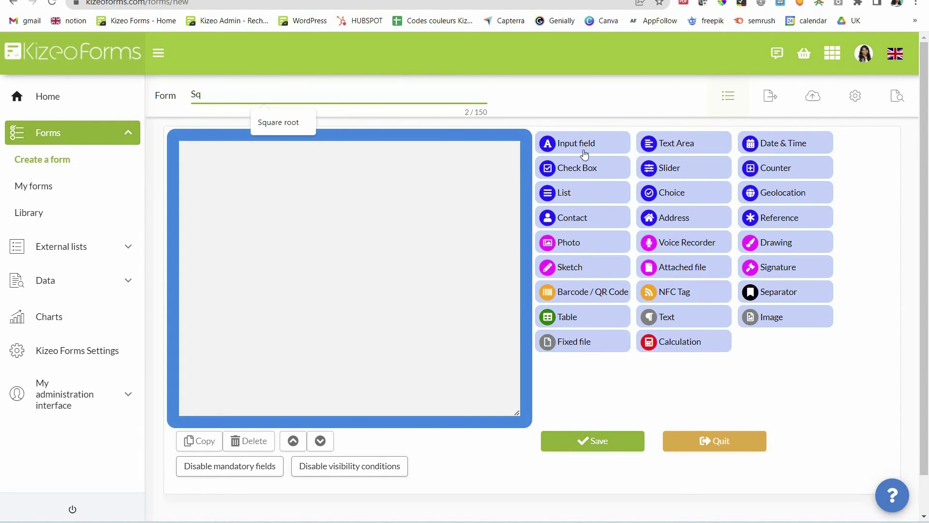
key(Down)
key(Return)
Step: Add an Input field titled Enter a number to the Square root form
click(585, 153)
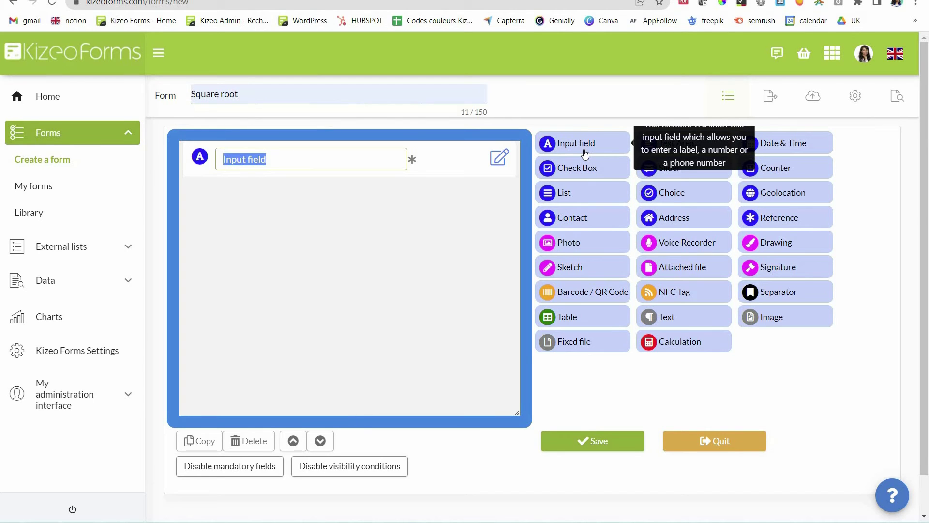
text(Enter)
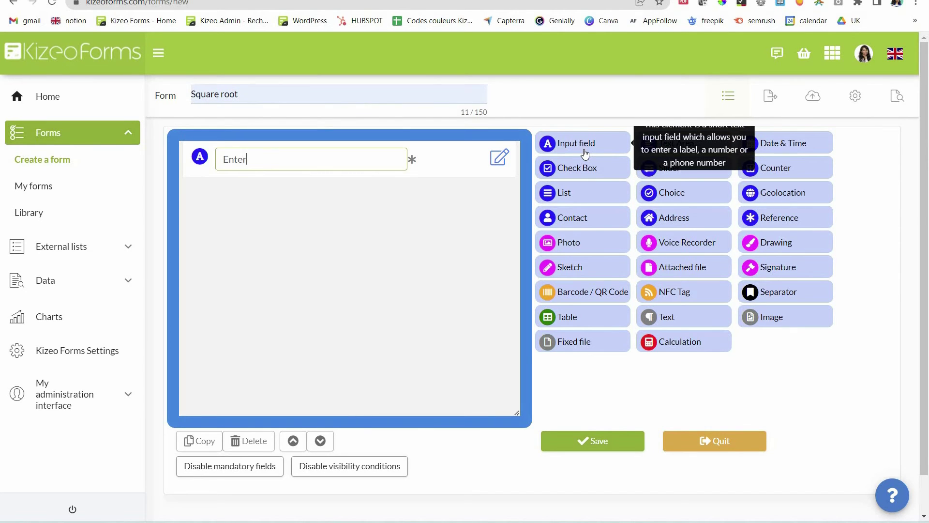
text( a number)
Step: Add a Calculation field titled Square root of the number to the form
click(644, 347)
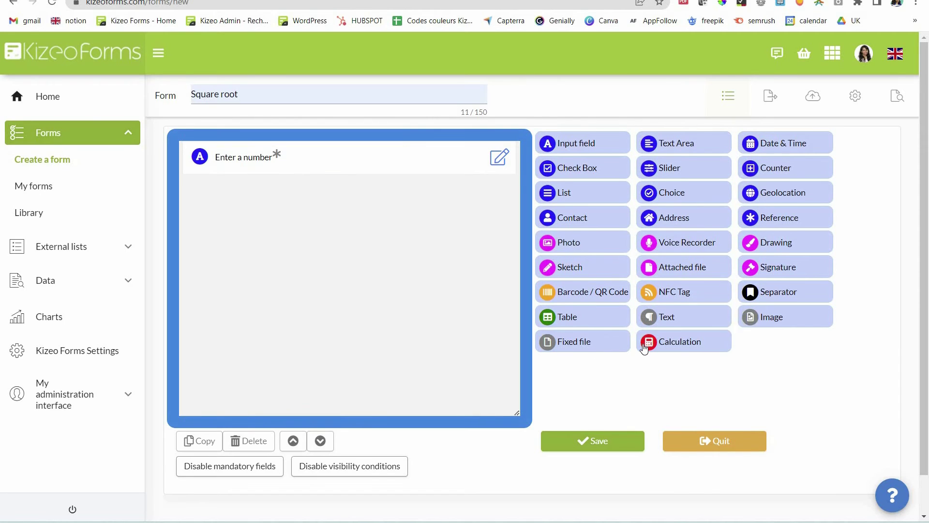
text(Sq)
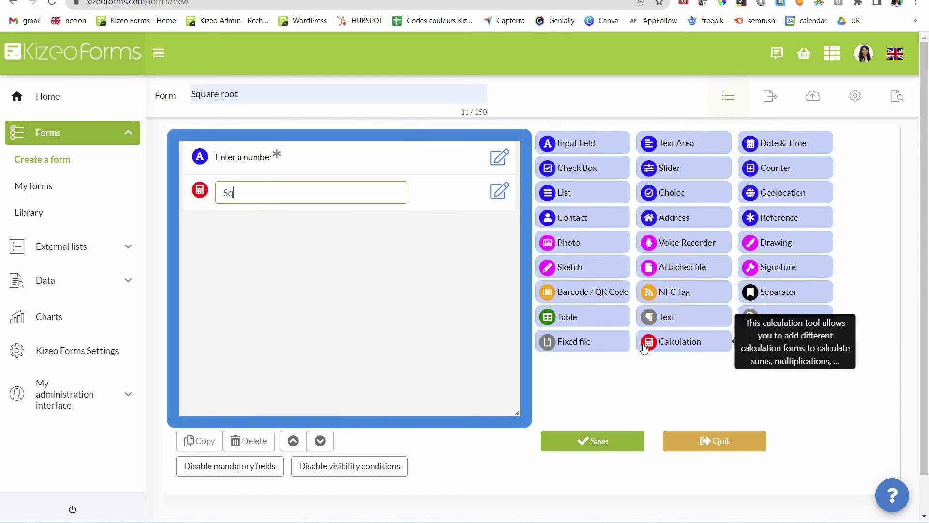
text(uare root of the number)
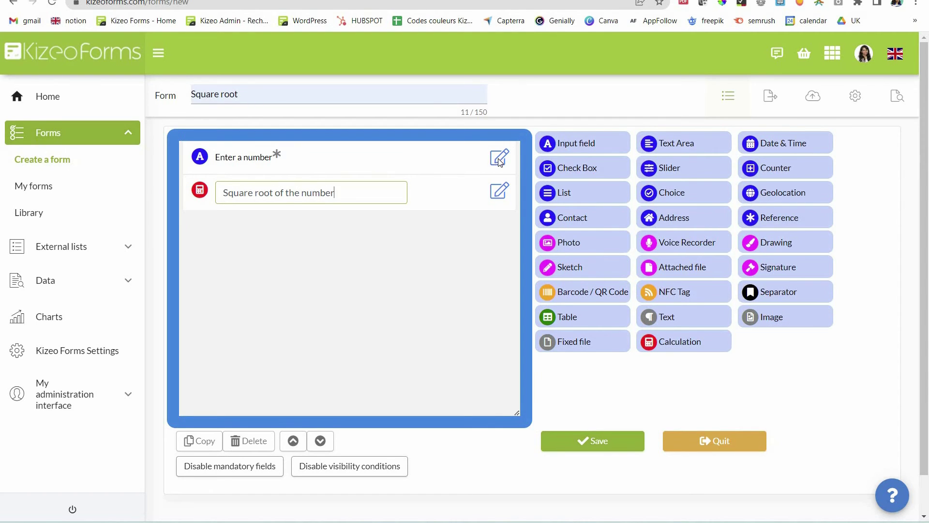
Step: Set the type of the Enter a number input field to Digital integer
click(500, 161)
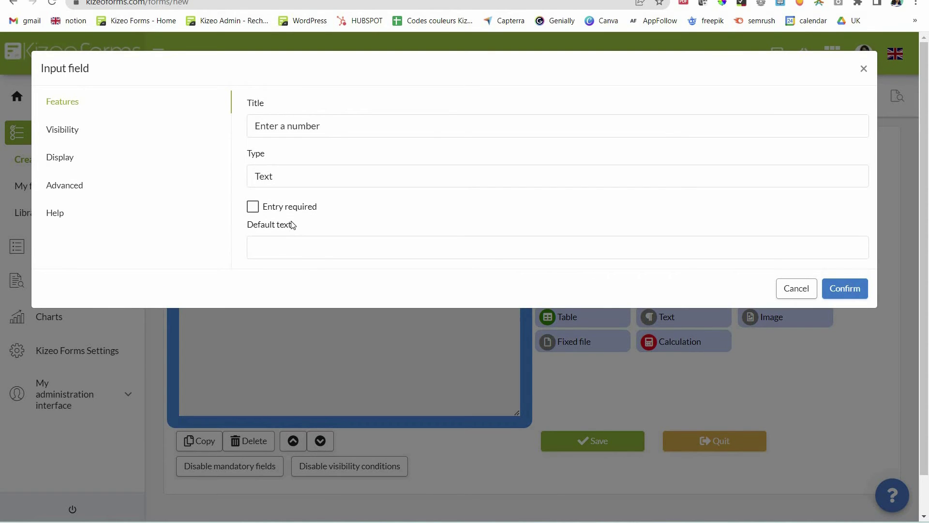
click(293, 176)
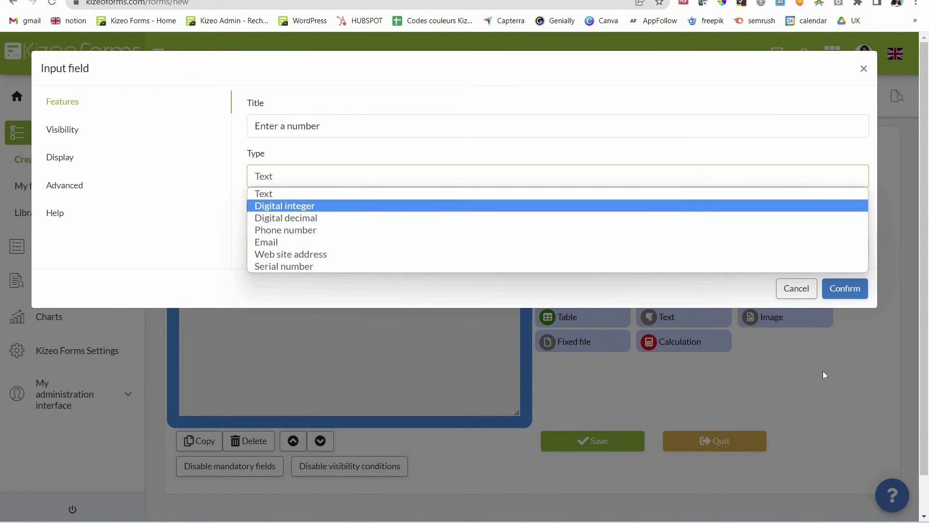
click(387, 206)
key(Return)
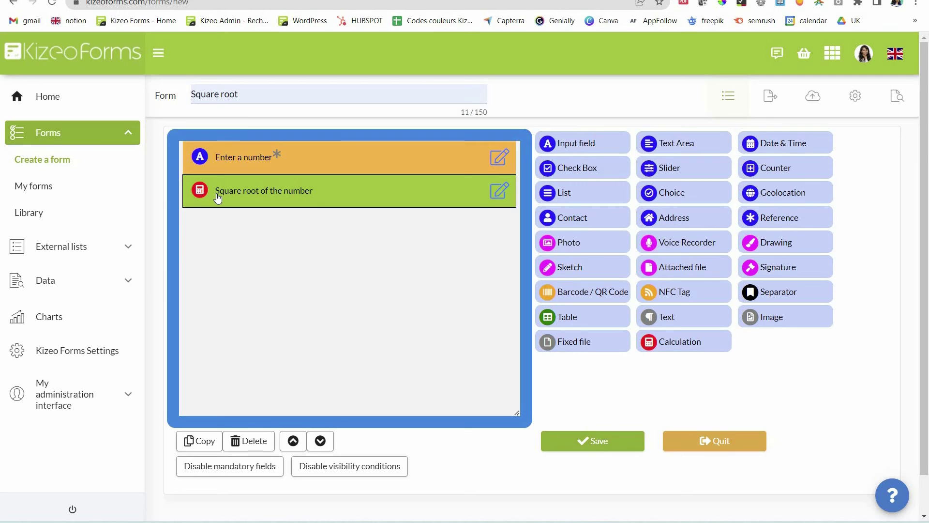
Step: Set the Square root of the number field's calculation formula to sqrt( enter_a_number ) and save the form
click(217, 197)
double_click(324, 203)
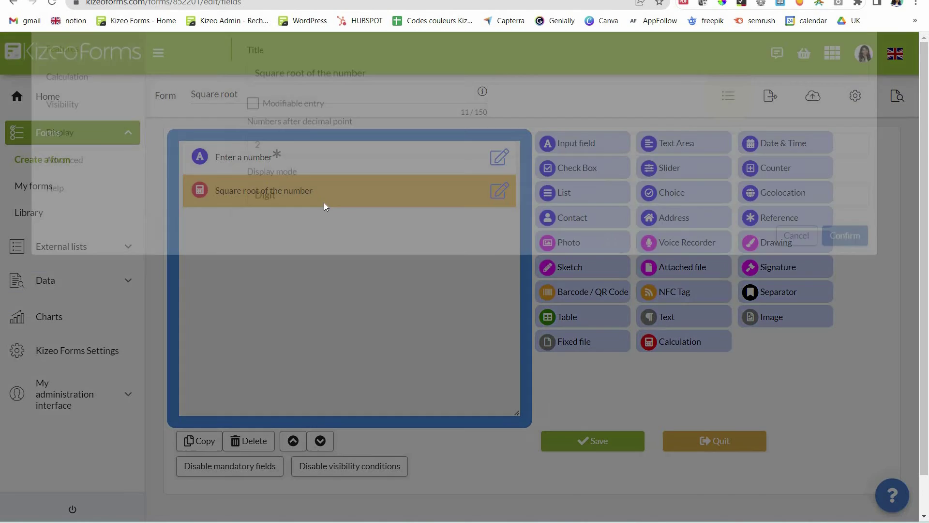
click(68, 129)
drag(390, 276, 186, 241)
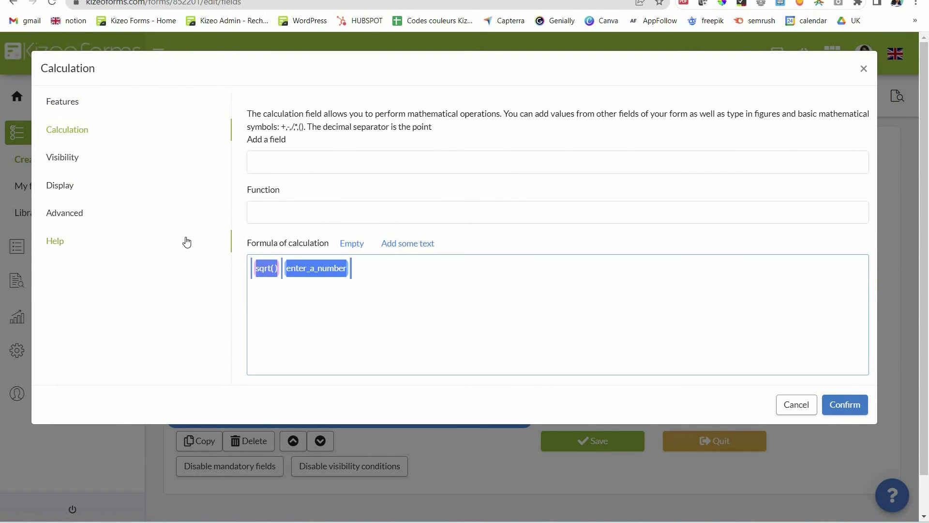
key(BackSpace)
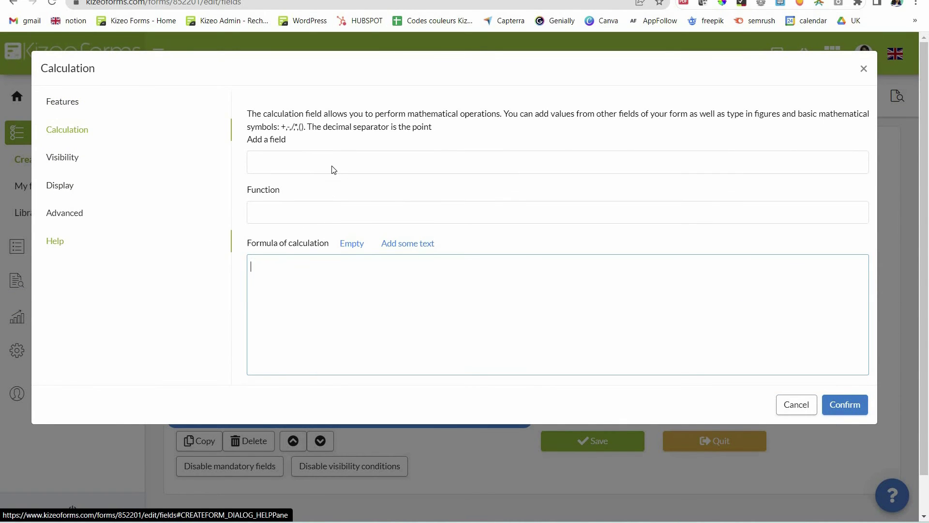
click(326, 212)
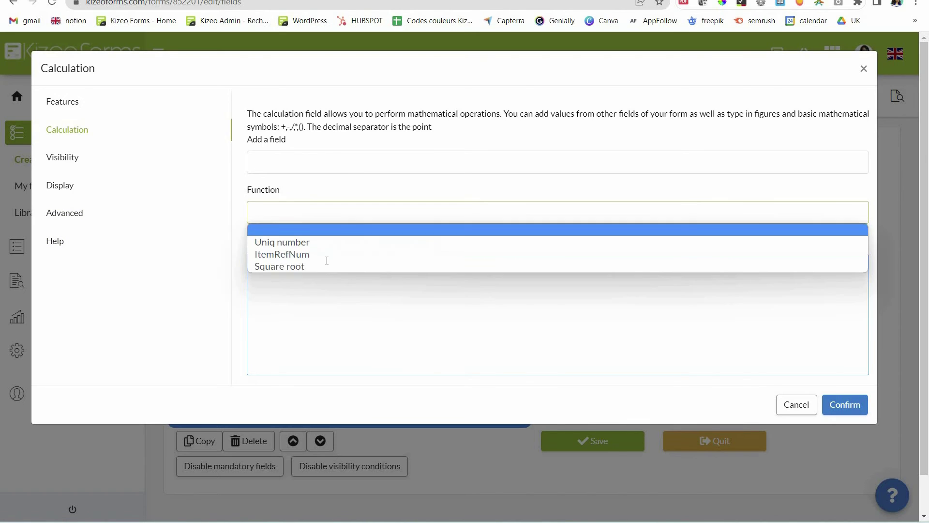
click(271, 266)
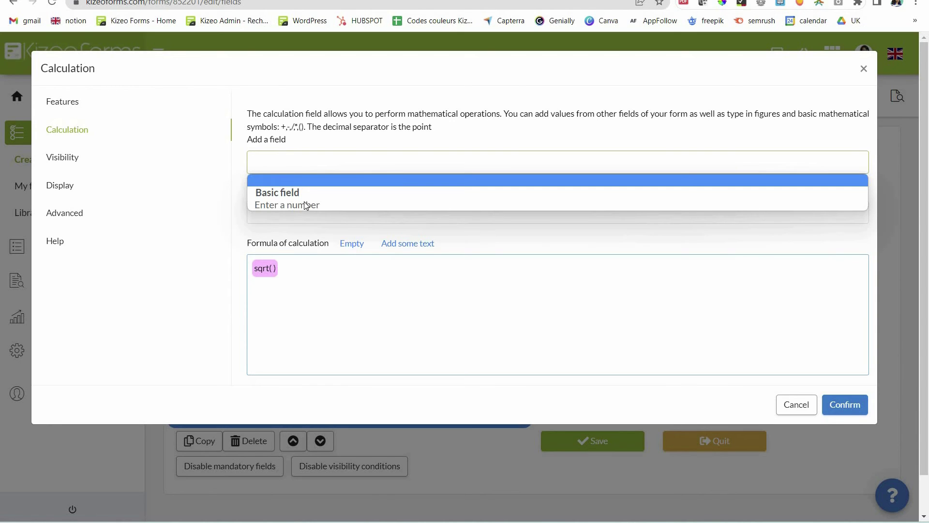
click(306, 204)
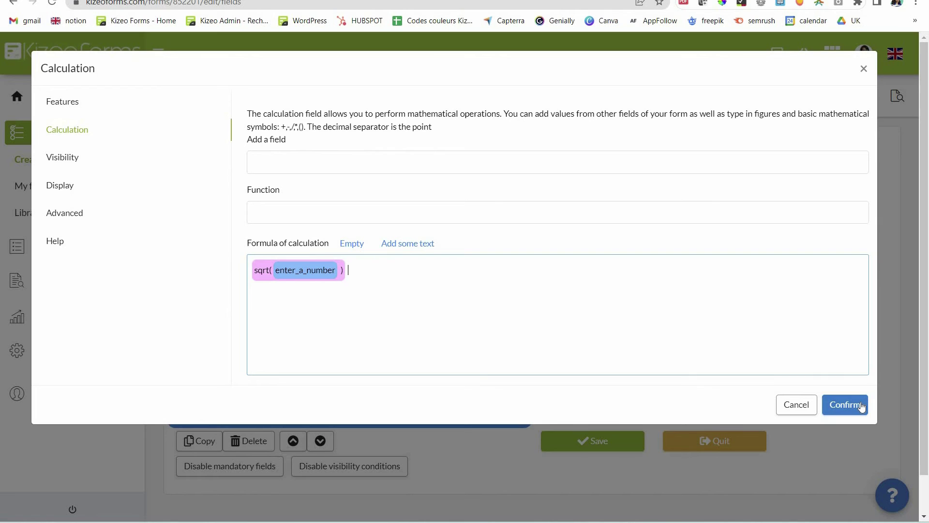
click(613, 442)
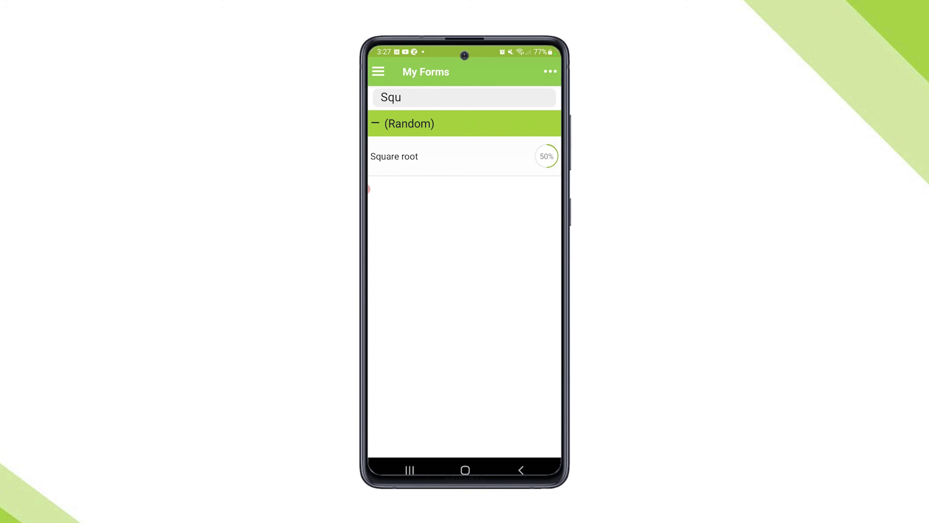
Step: Continue filling the Square root form in the mobile app and enter 64 as the number
click(394, 157)
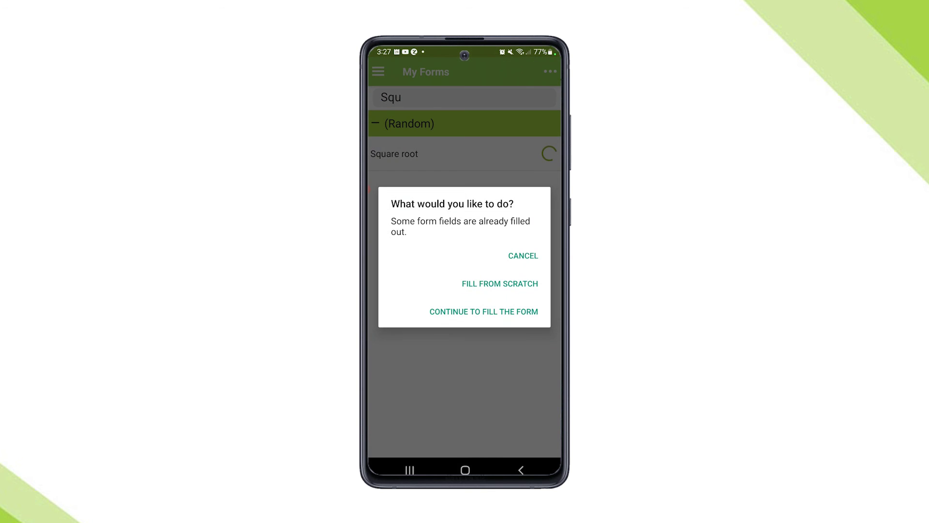
click(485, 311)
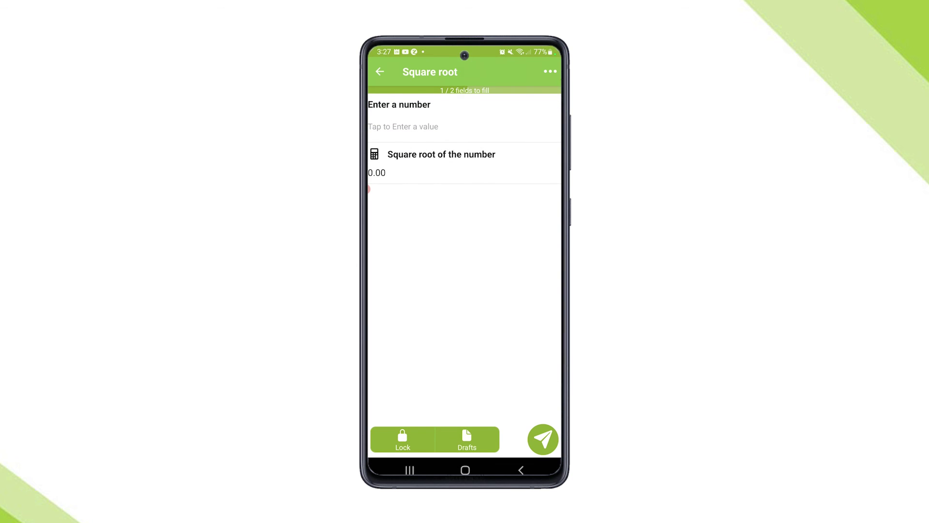
click(403, 127)
text(64)
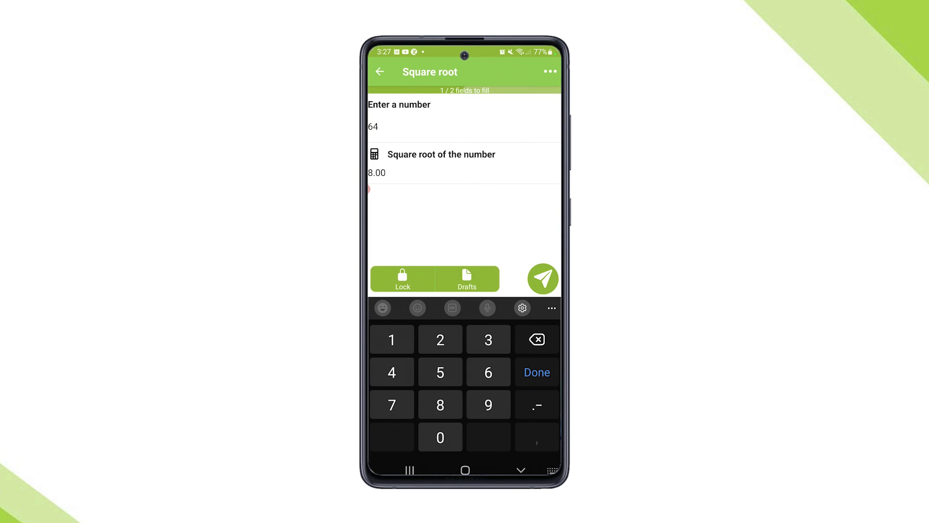
click(537, 372)
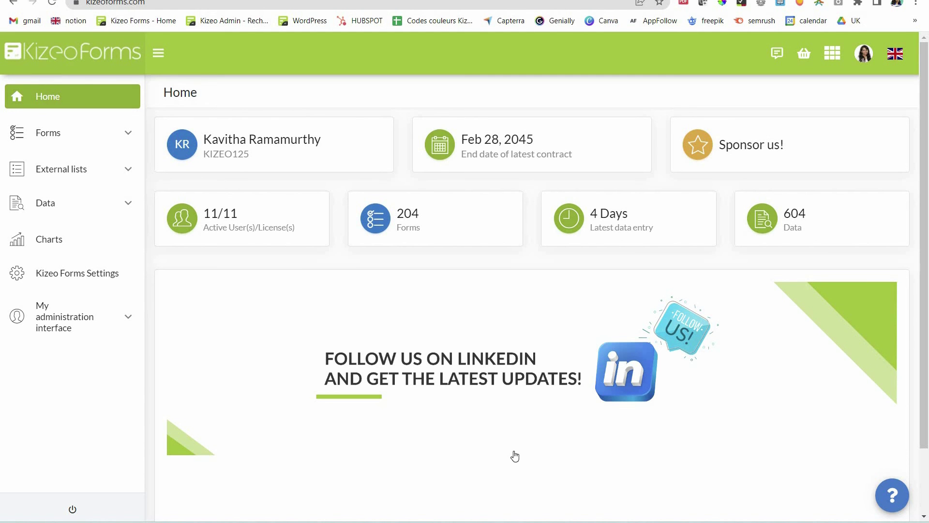
Step: Open the help window from the Home page of the Kizeo Forms web interface
click(893, 497)
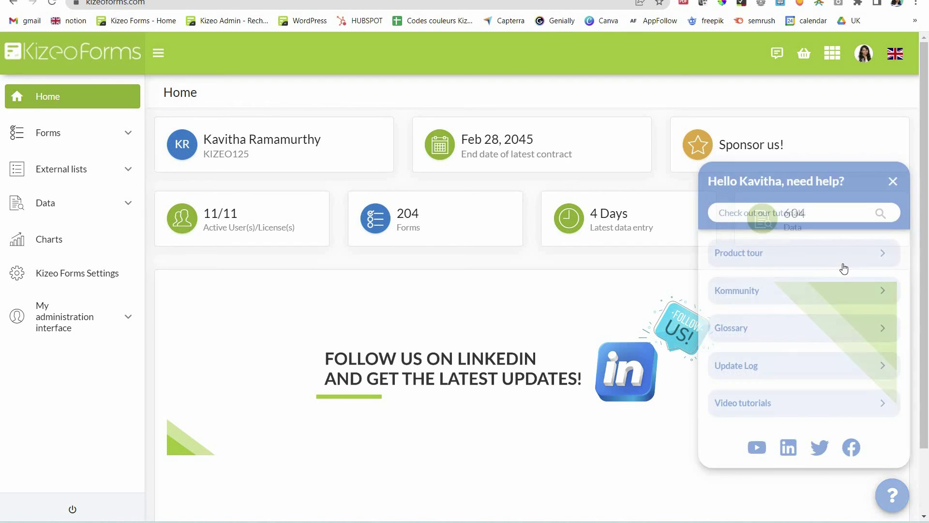